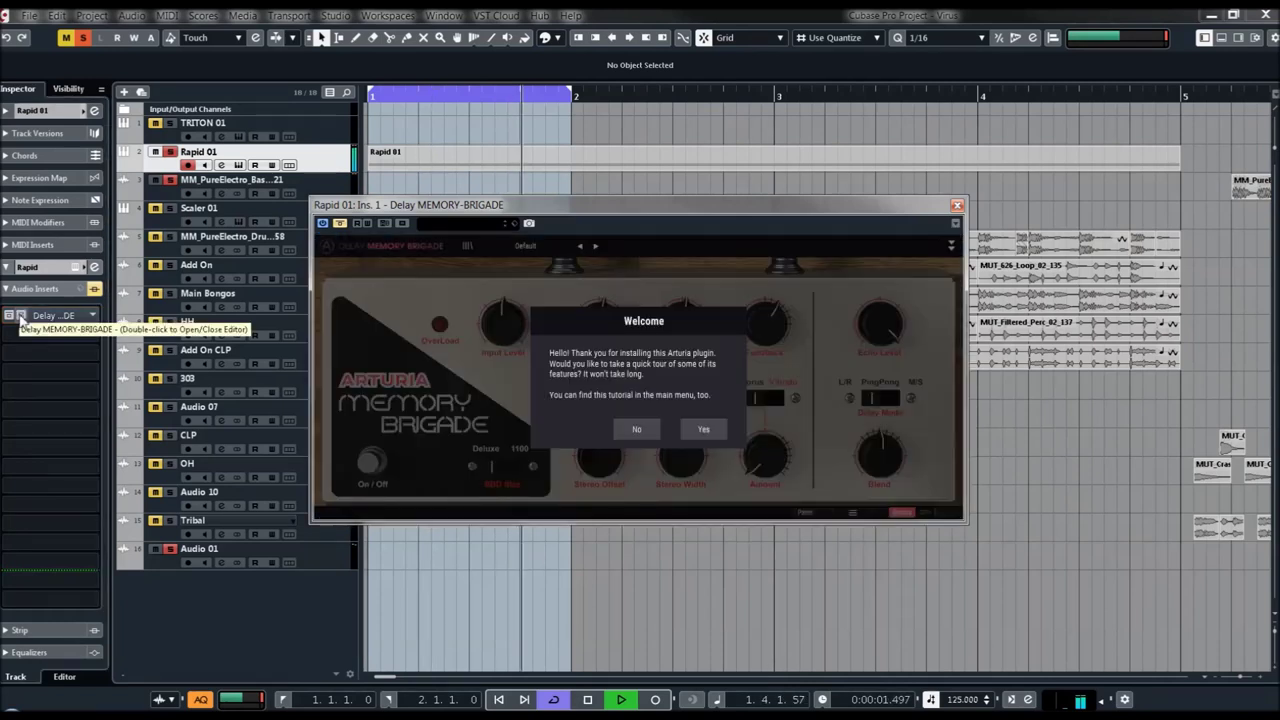
# Step: Skip the delay plugin's welcome tour and activate the bypassed audio inserts on the Rapid 01 track
pyautogui.click(638, 430)
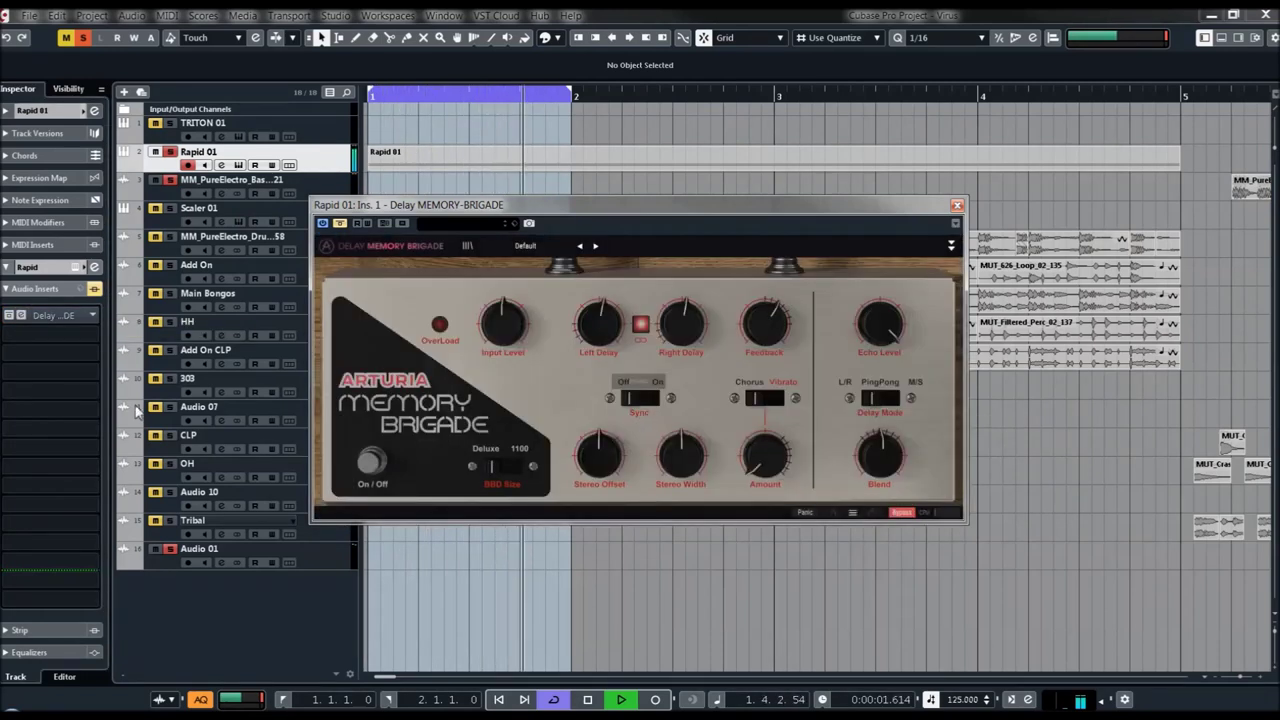
pyautogui.click(93, 290)
pyautogui.moveTo(581, 207); pyautogui.dragTo(766, 194)
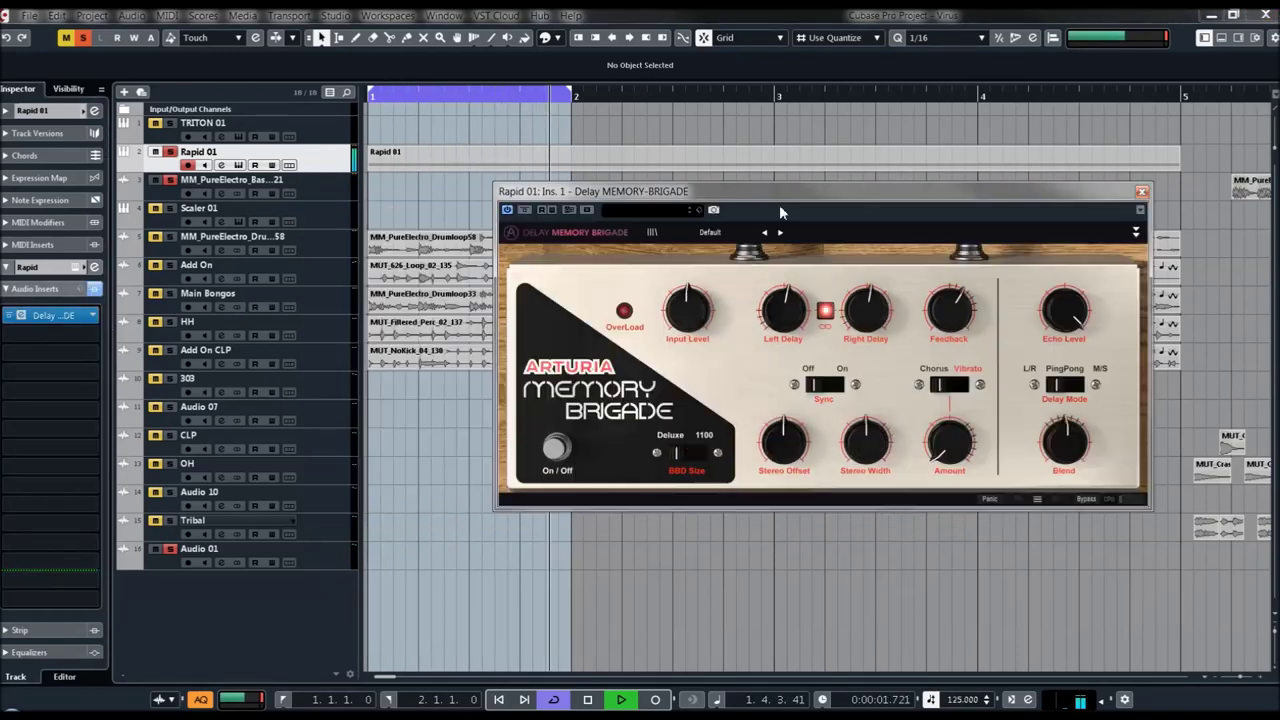
# Step: Audition the delay presets 1.4 Delays, 1.8 1.4d Delays and Long Stereo Delays in turn
pyautogui.click(781, 233)
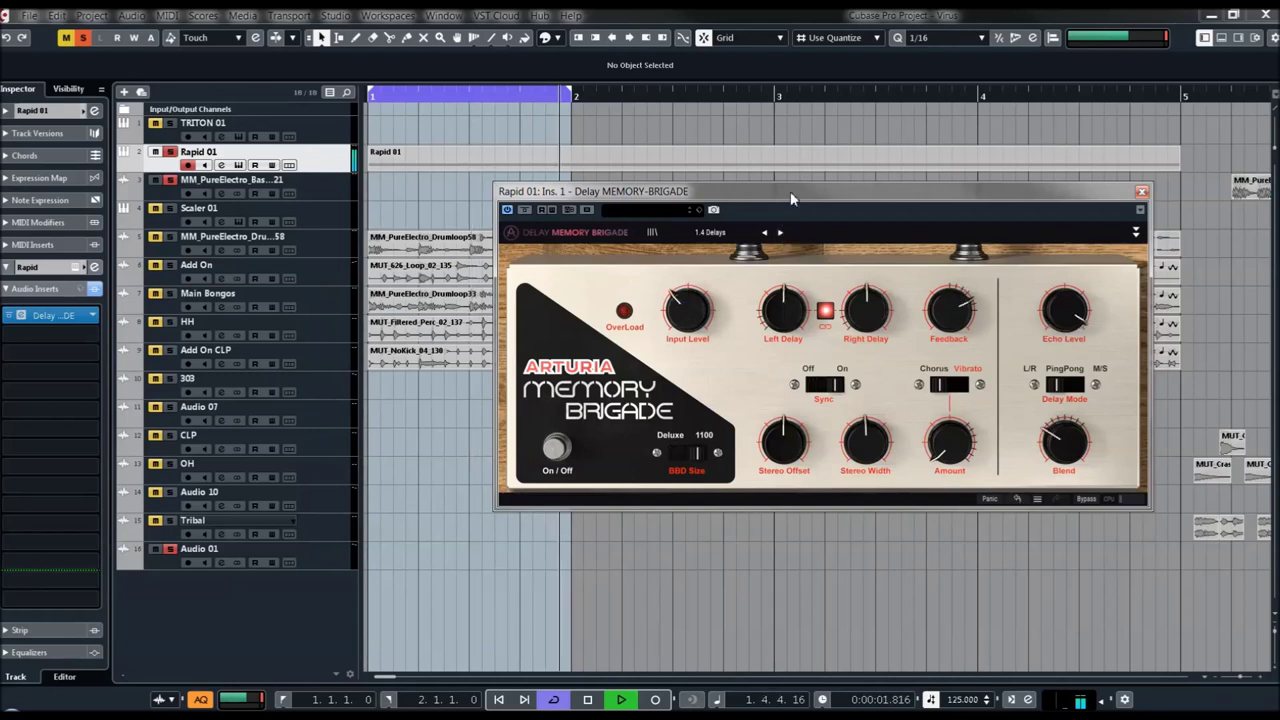
pyautogui.moveTo(790, 197); pyautogui.dragTo(855, 191)
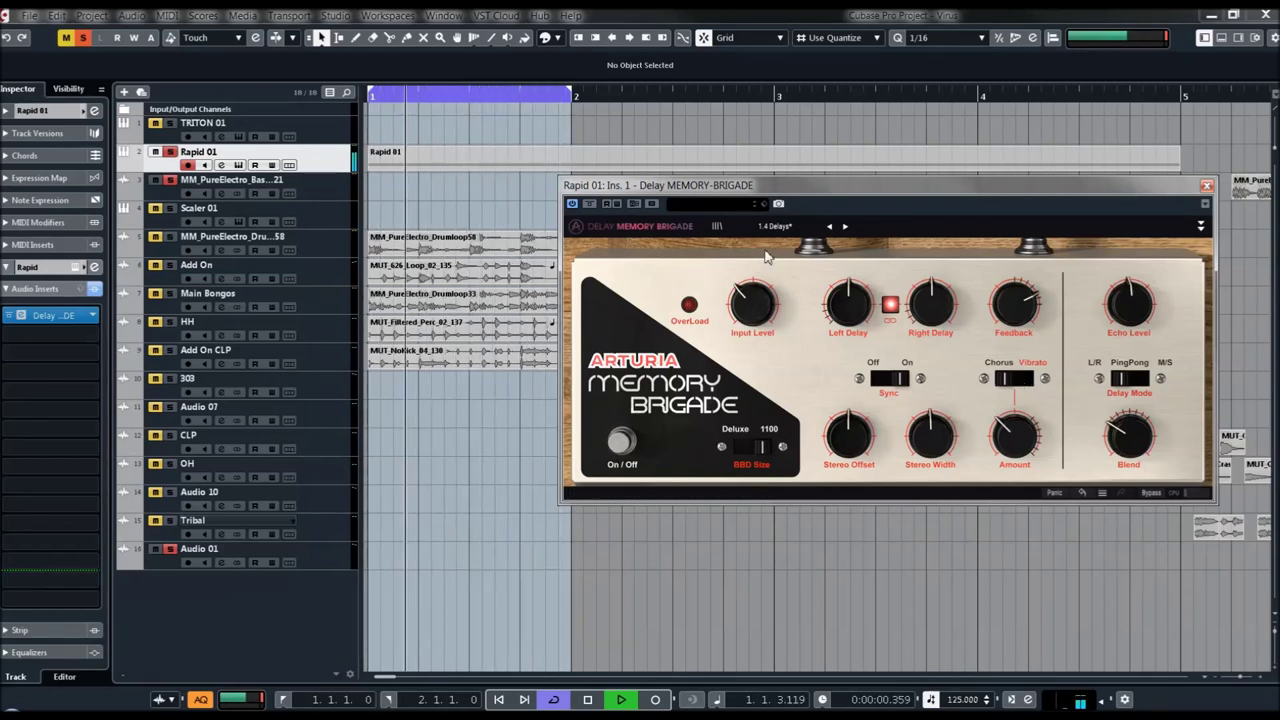
pyautogui.click(845, 228)
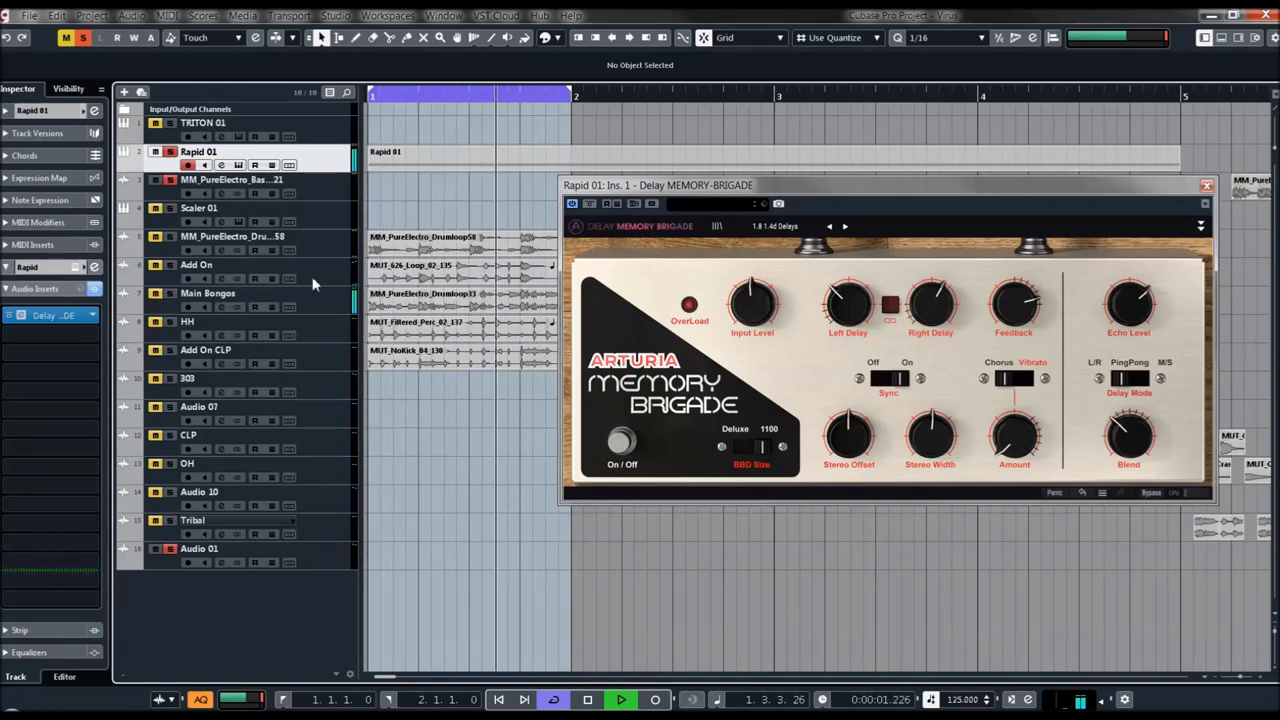
pyautogui.click(845, 227)
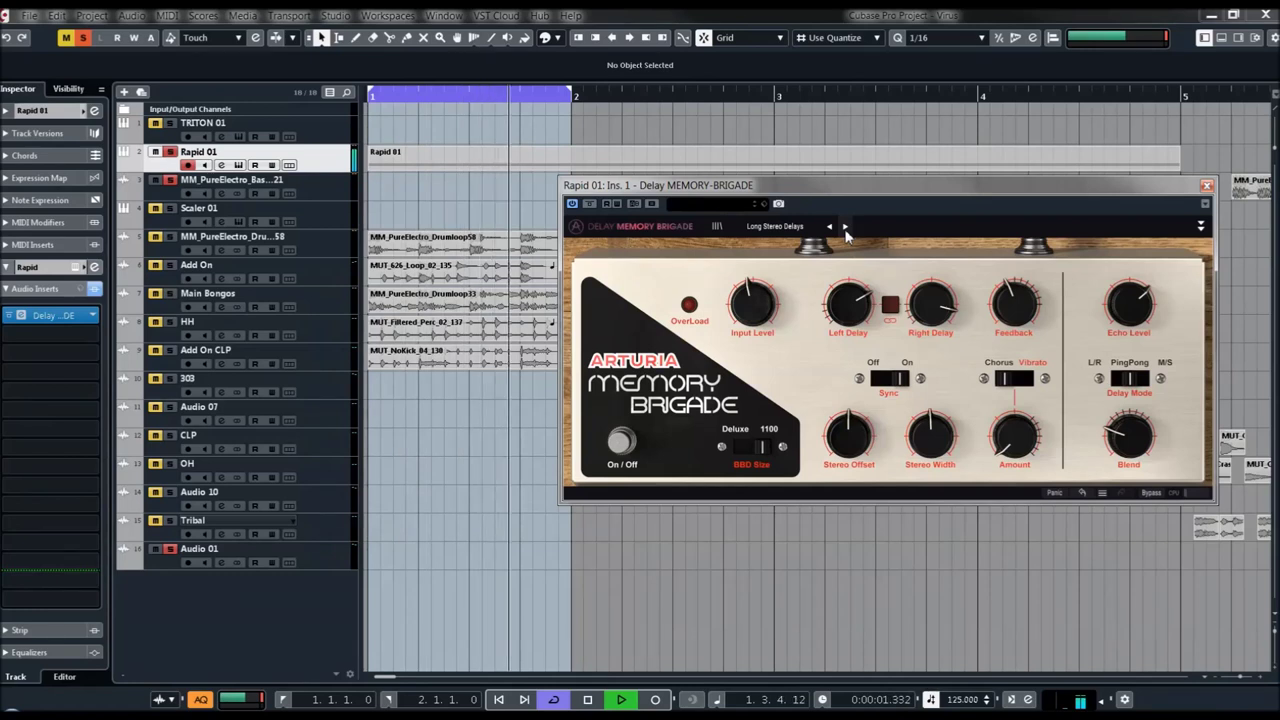
# Step: Raise the Feedback and set Blend to about 0.444, comparing the sound with the effect bypassed and active
pyautogui.moveTo(1005, 297); pyautogui.dragTo(1005, 294)
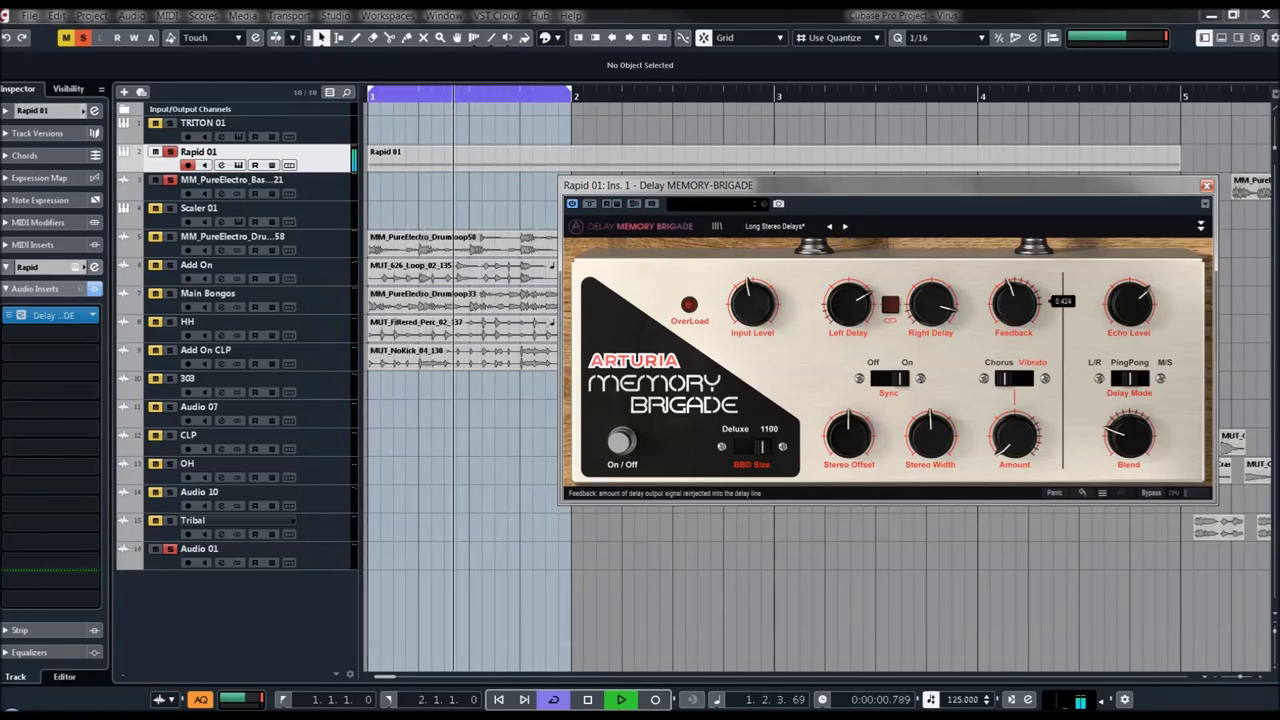
pyautogui.moveTo(1133, 445); pyautogui.dragTo(1133, 402)
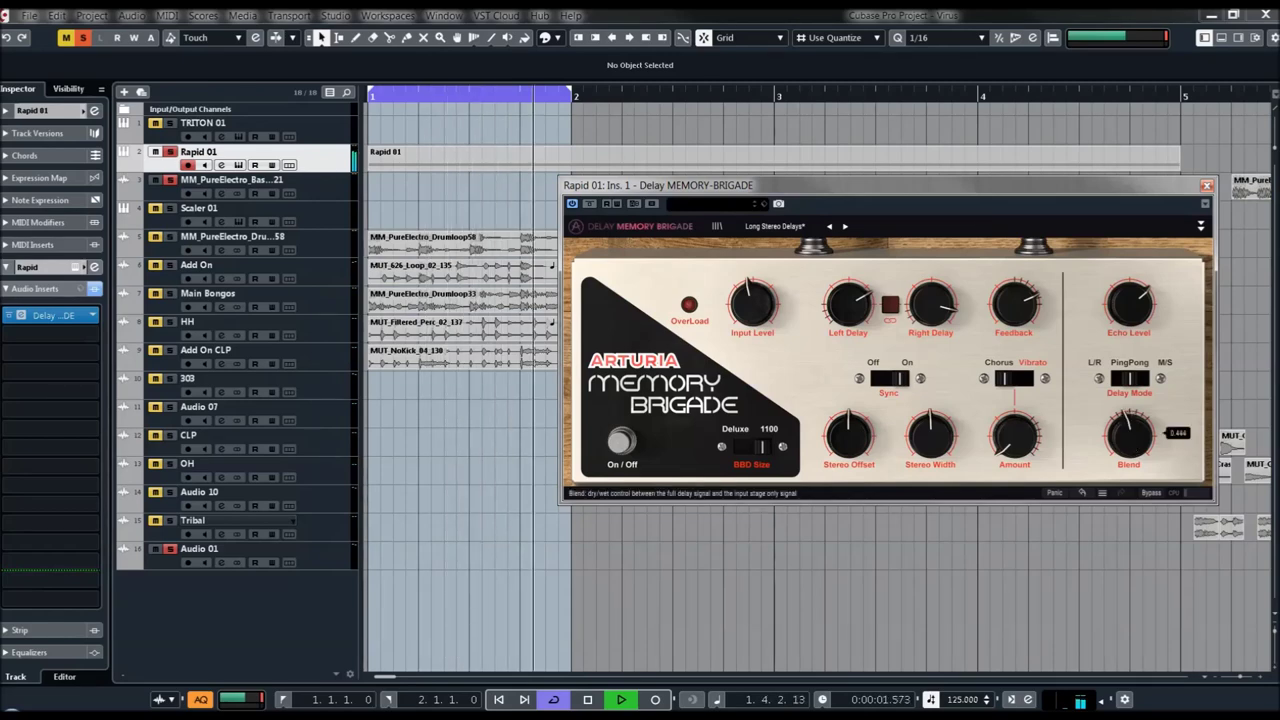
pyautogui.click(619, 443)
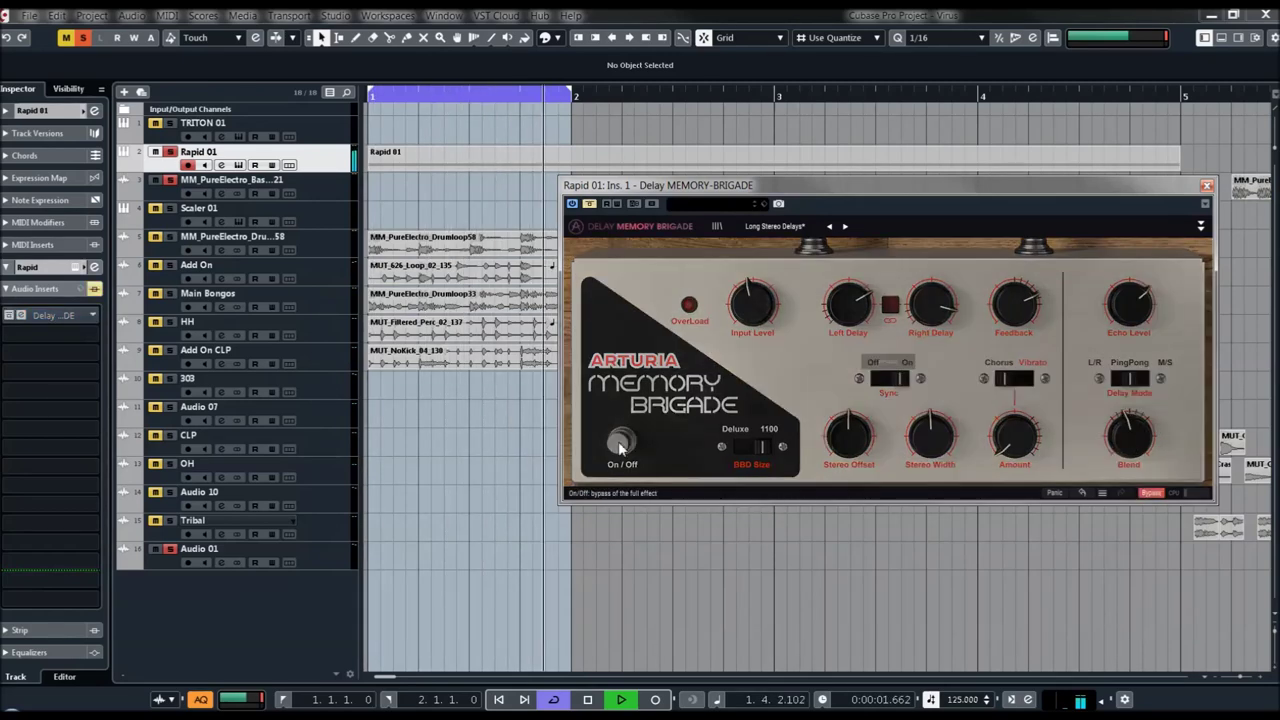
pyautogui.click(619, 443)
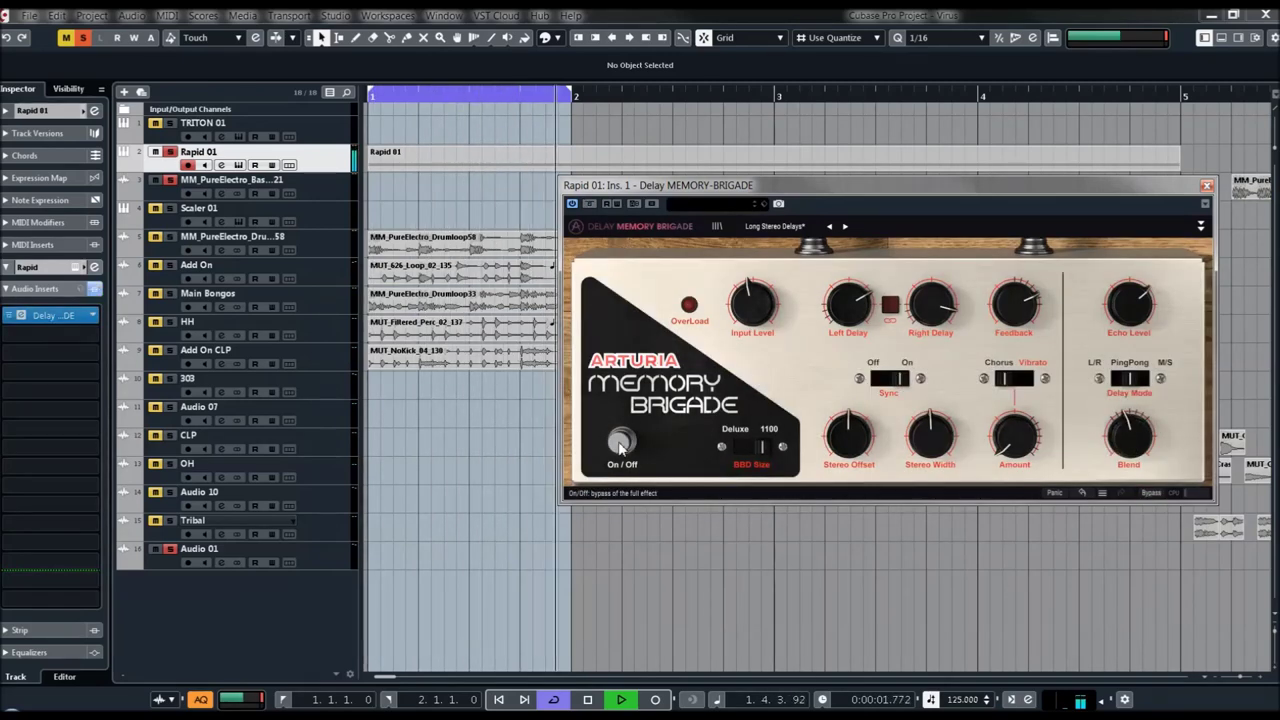
# Step: Load the Dub Wize preset and shorten the envelope follower's Attack in the expanded controls
pyautogui.click(846, 227)
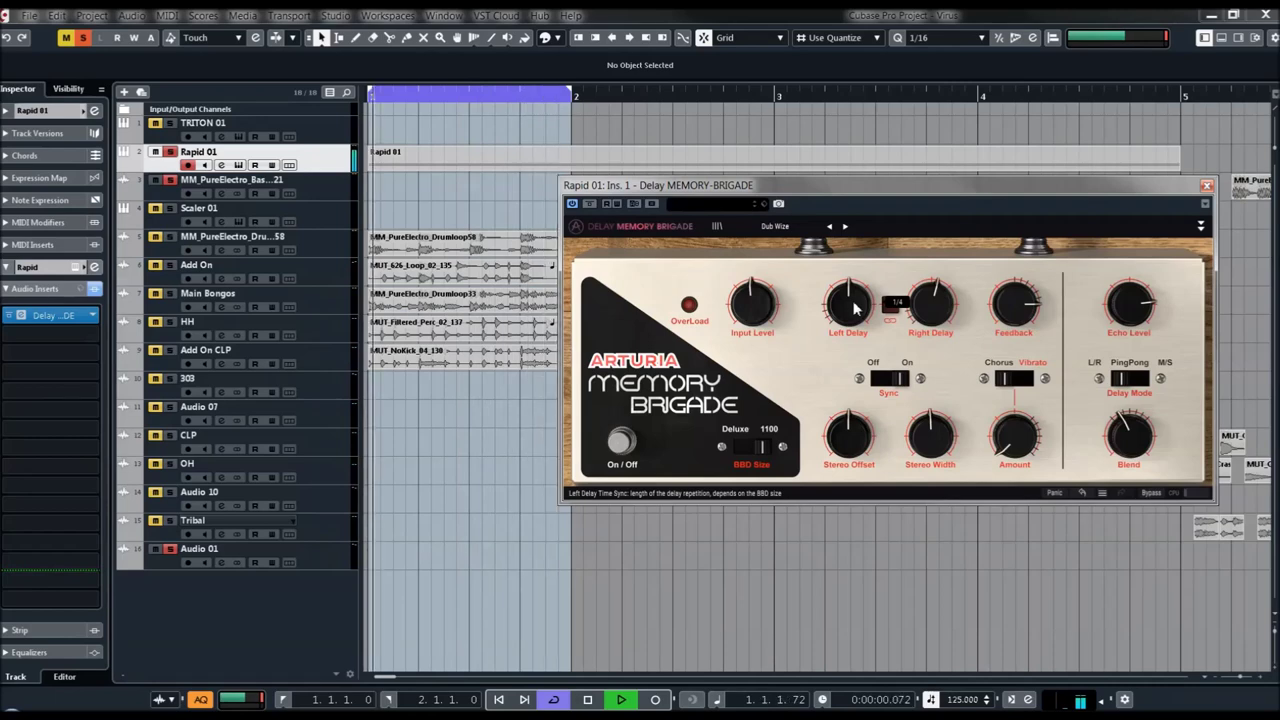
pyautogui.click(1200, 228)
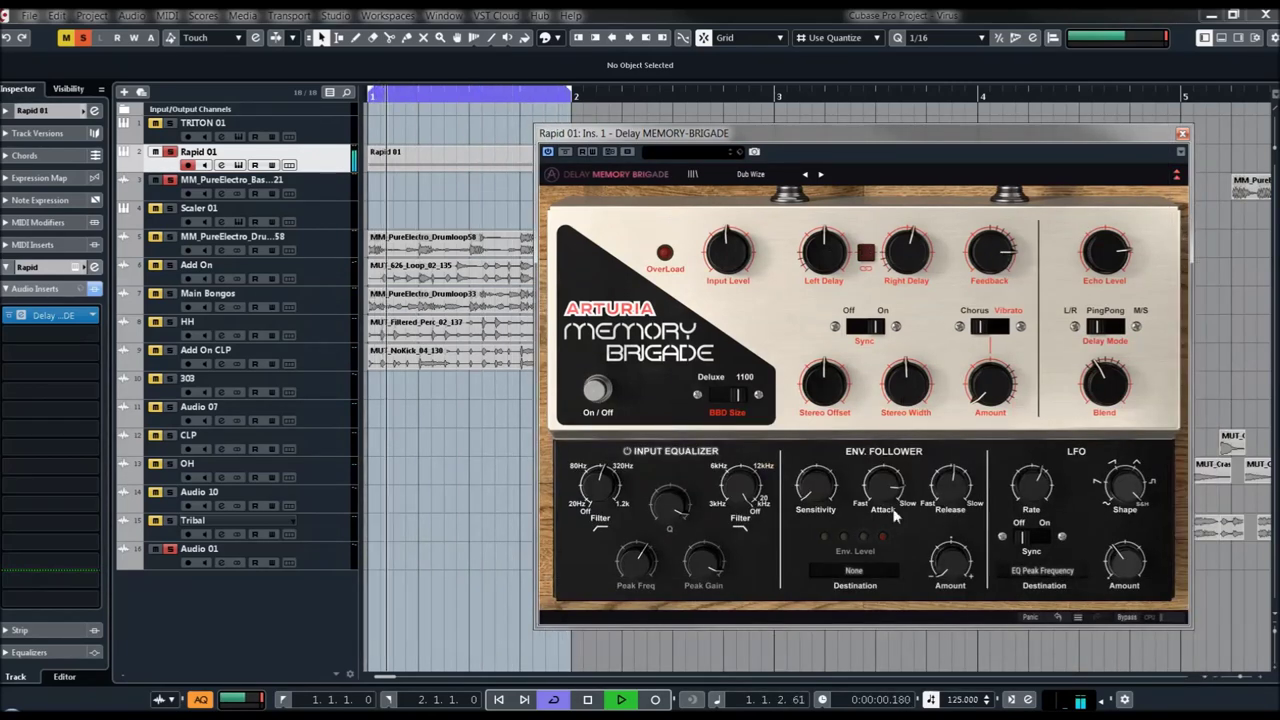
pyautogui.moveTo(887, 489); pyautogui.dragTo(887, 540)
pyautogui.moveTo(882, 476); pyautogui.dragTo(882, 540)
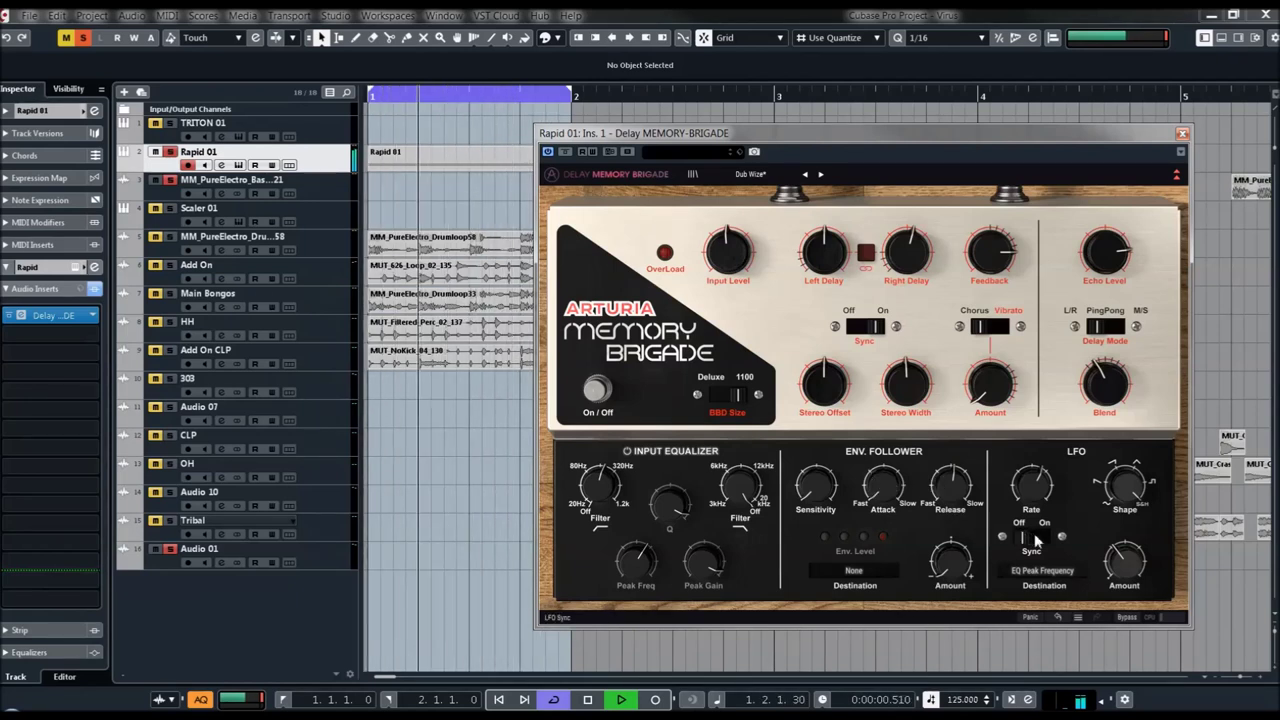
# Step: Route the LFO to Stereo Width with sync on and set its Amount to about 0.364
pyautogui.click(1049, 572)
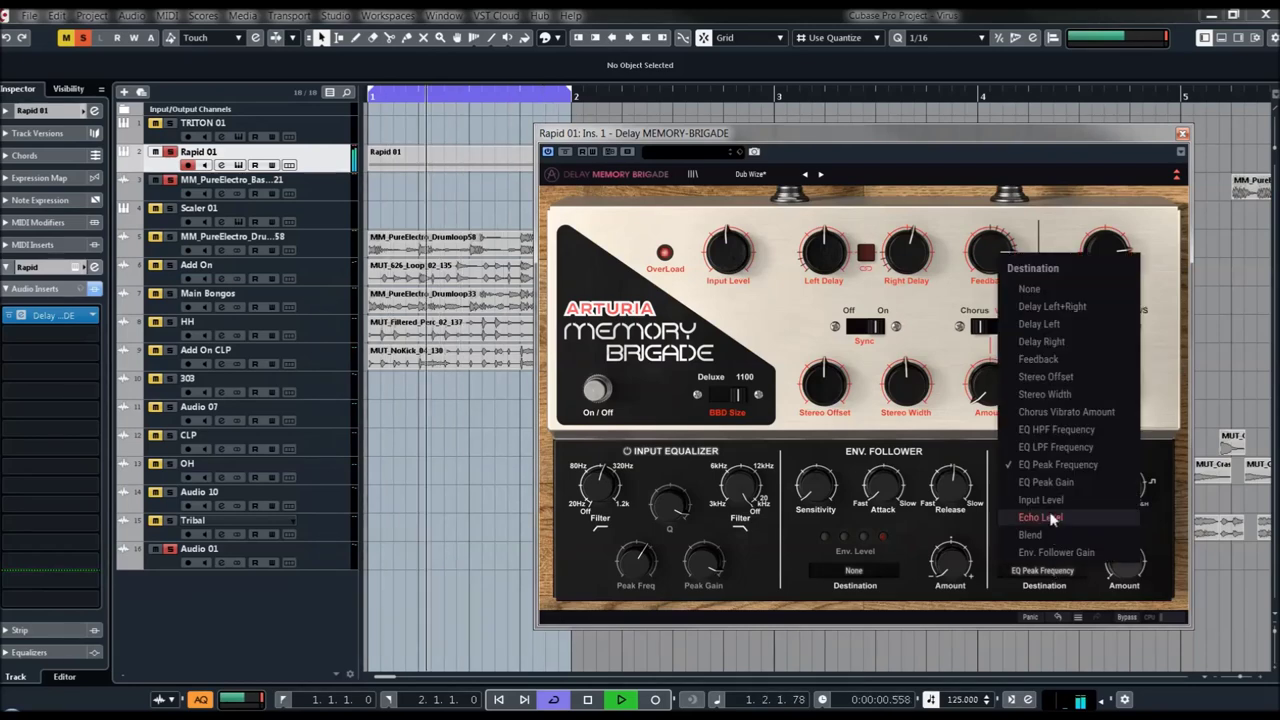
pyautogui.click(1044, 394)
pyautogui.moveTo(1123, 566); pyautogui.dragTo(1123, 556)
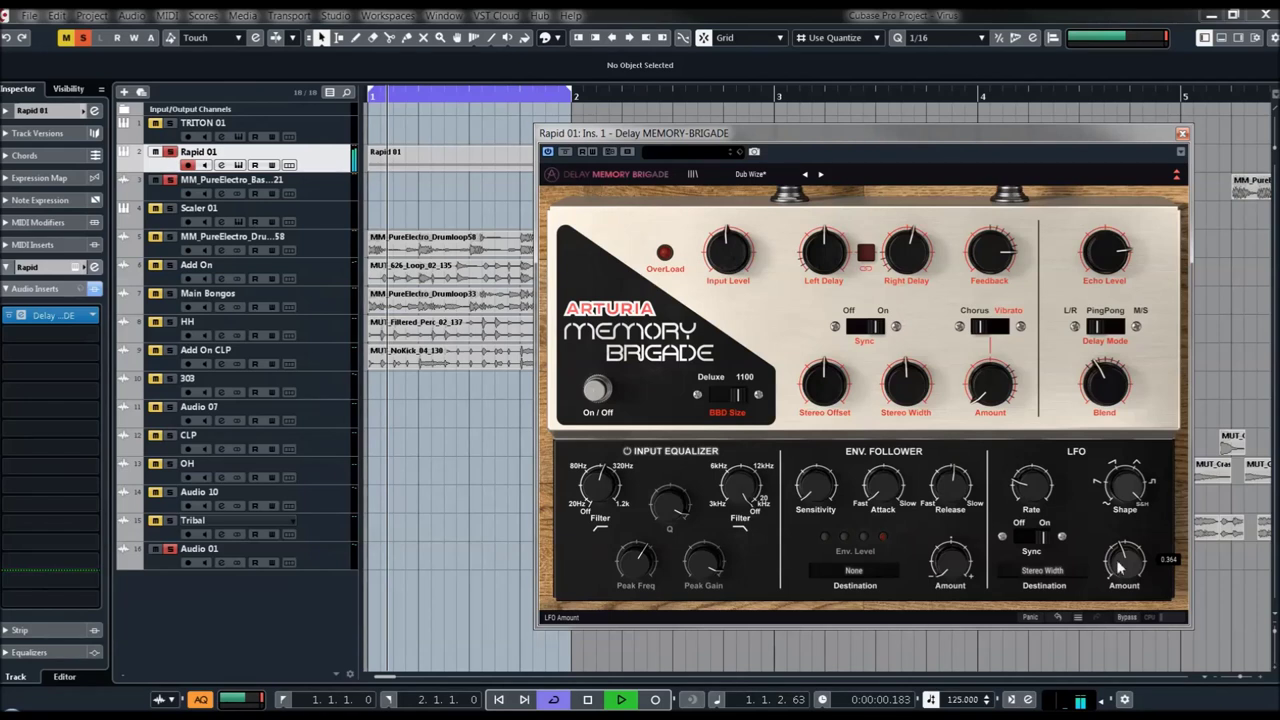
# Step: Compare the input equalizer off and on, and lower its Q
pyautogui.click(628, 452)
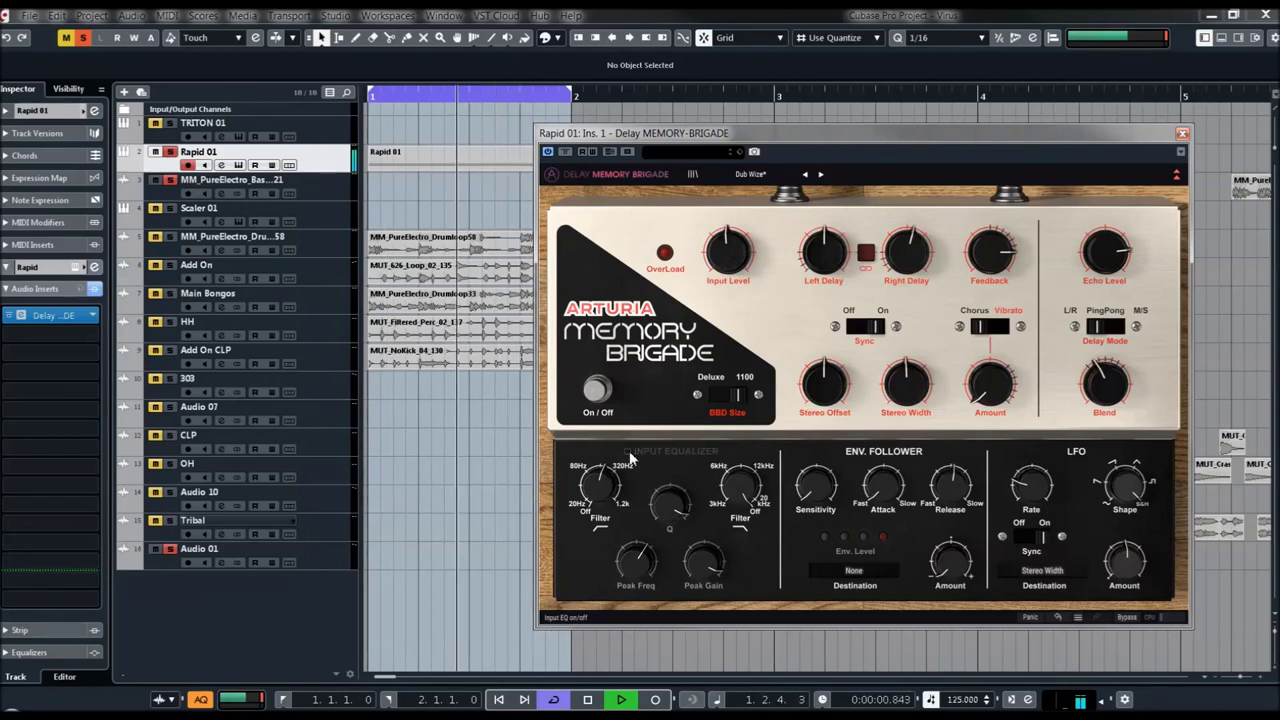
pyautogui.click(629, 454)
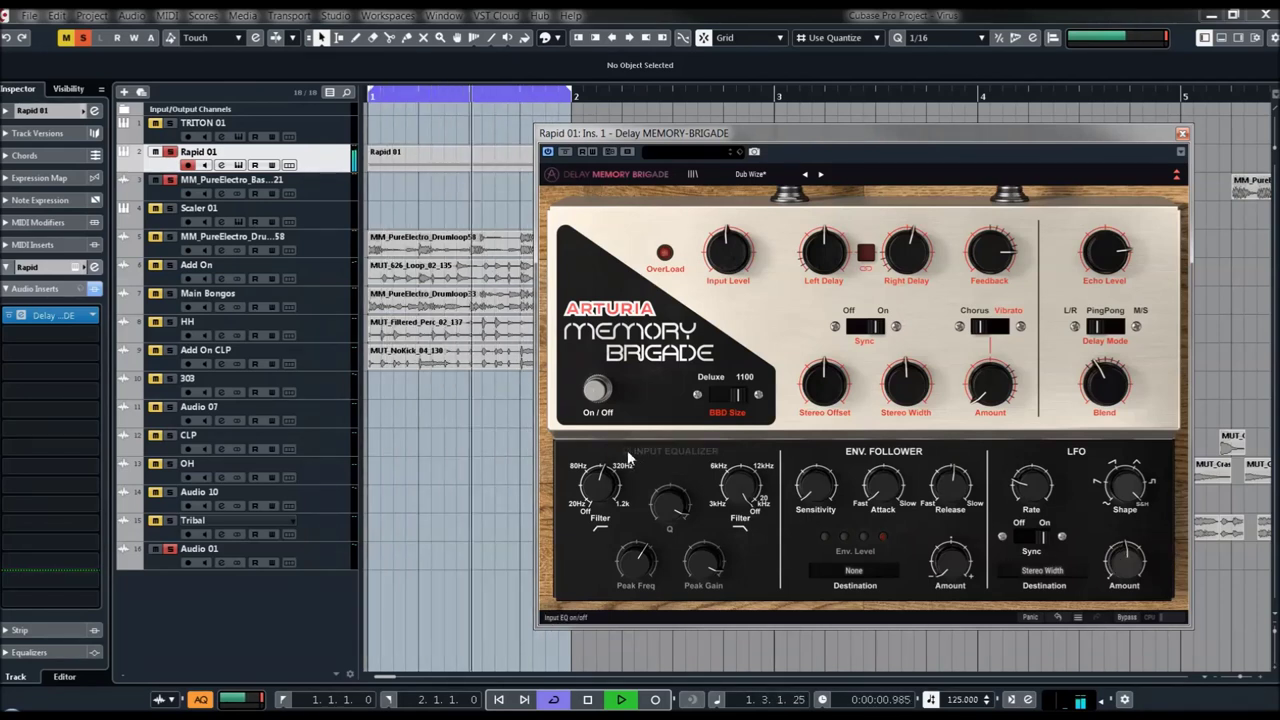
pyautogui.moveTo(671, 508); pyautogui.dragTo(671, 545)
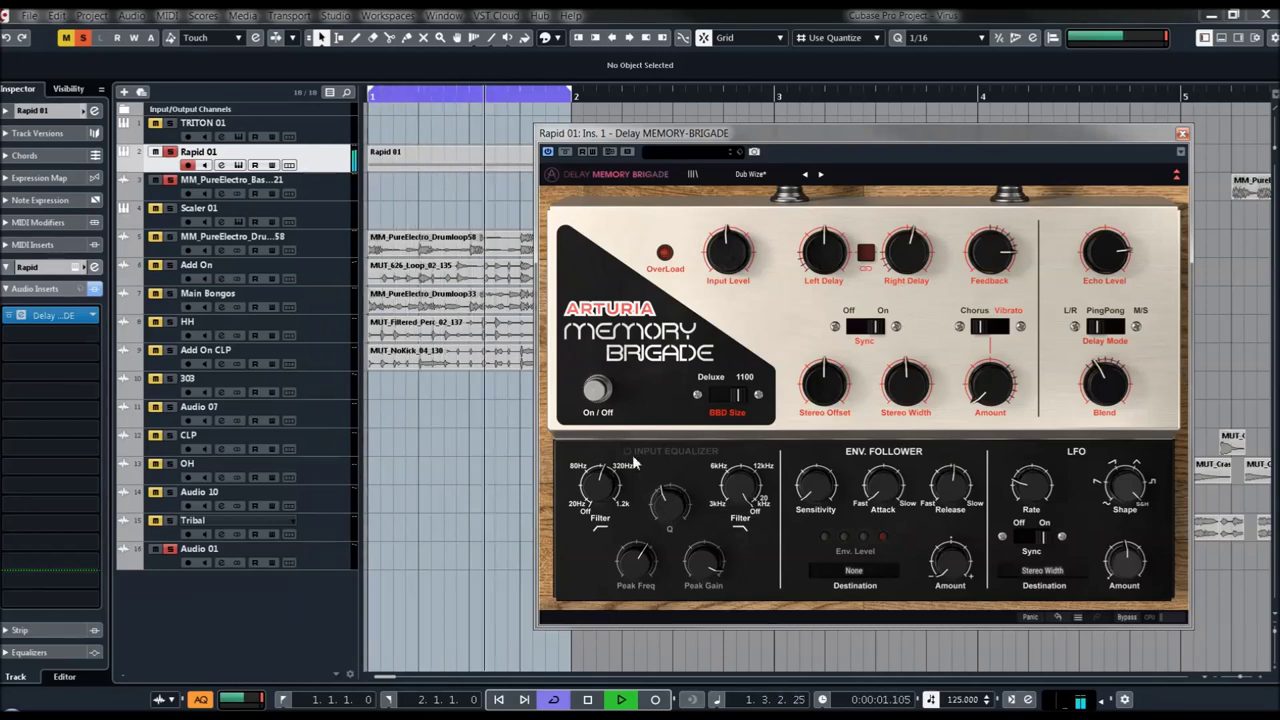
pyautogui.moveTo(669, 502)
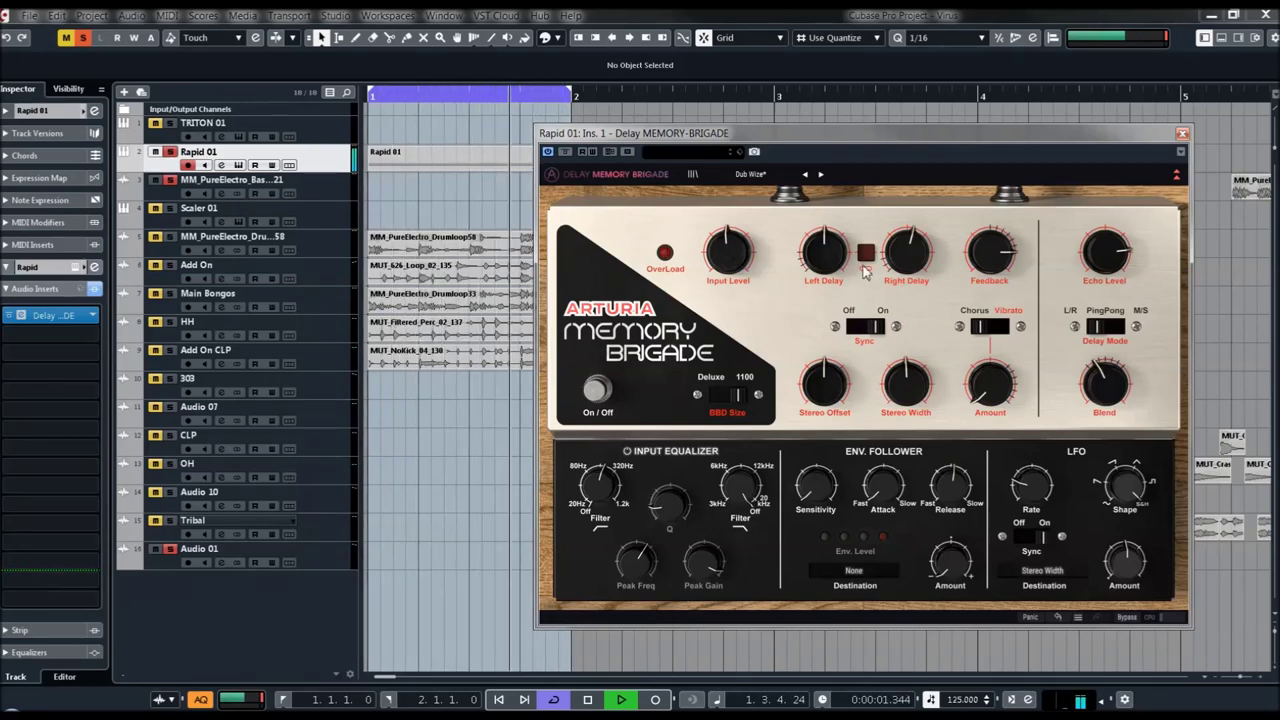
# Step: Link the left and right delay times and shorten them, and raise the input equalizer's Q
pyautogui.moveTo(825, 258)
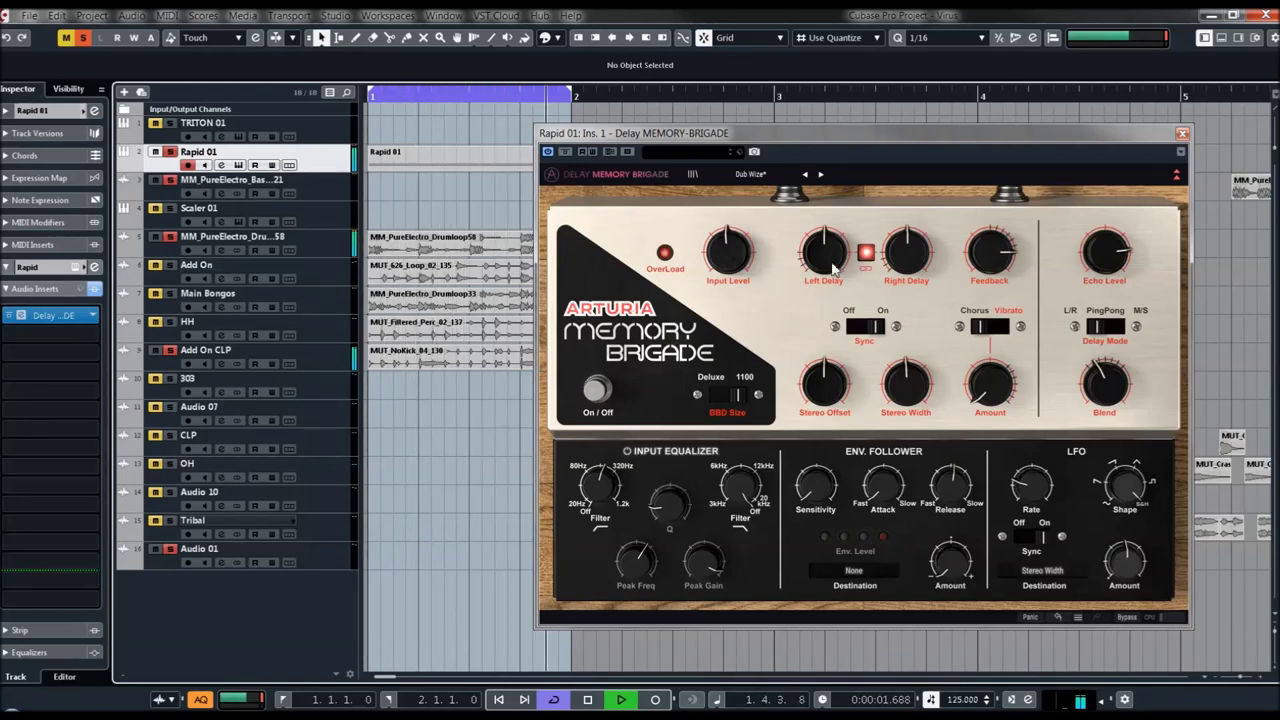
pyautogui.moveTo(832, 268); pyautogui.dragTo(832, 290)
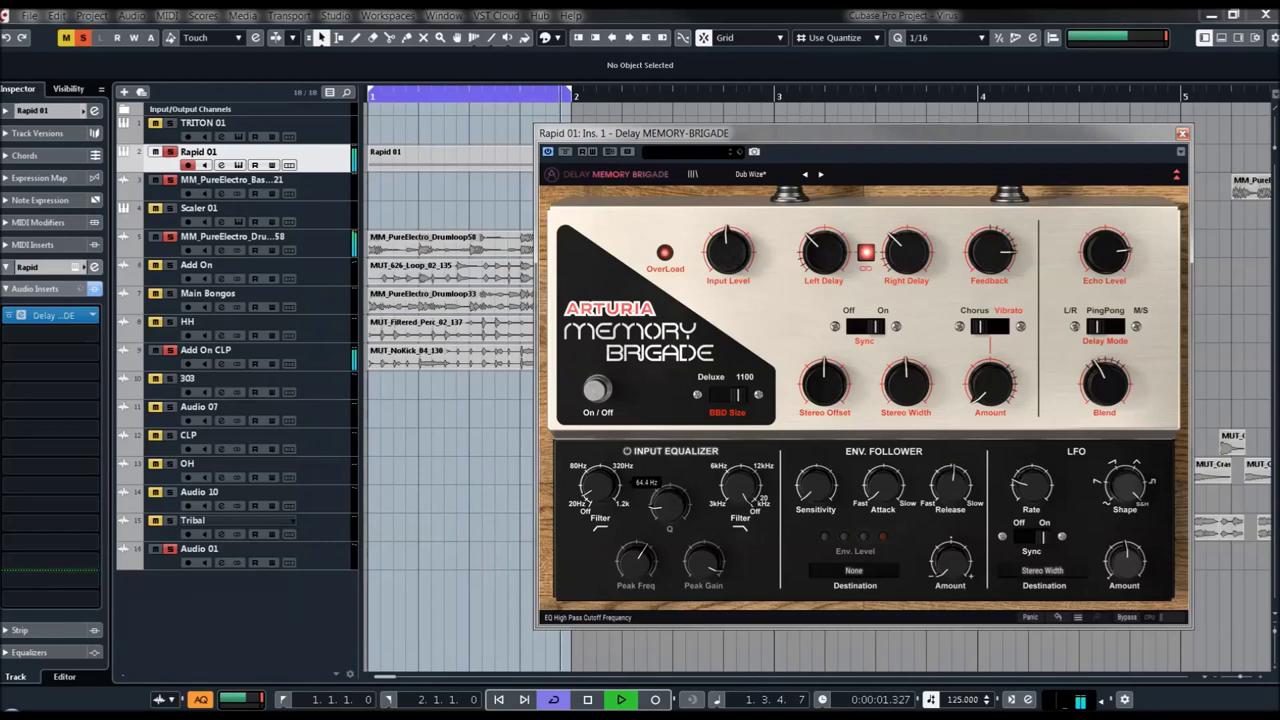
pyautogui.moveTo(666, 510); pyautogui.dragTo(666, 502)
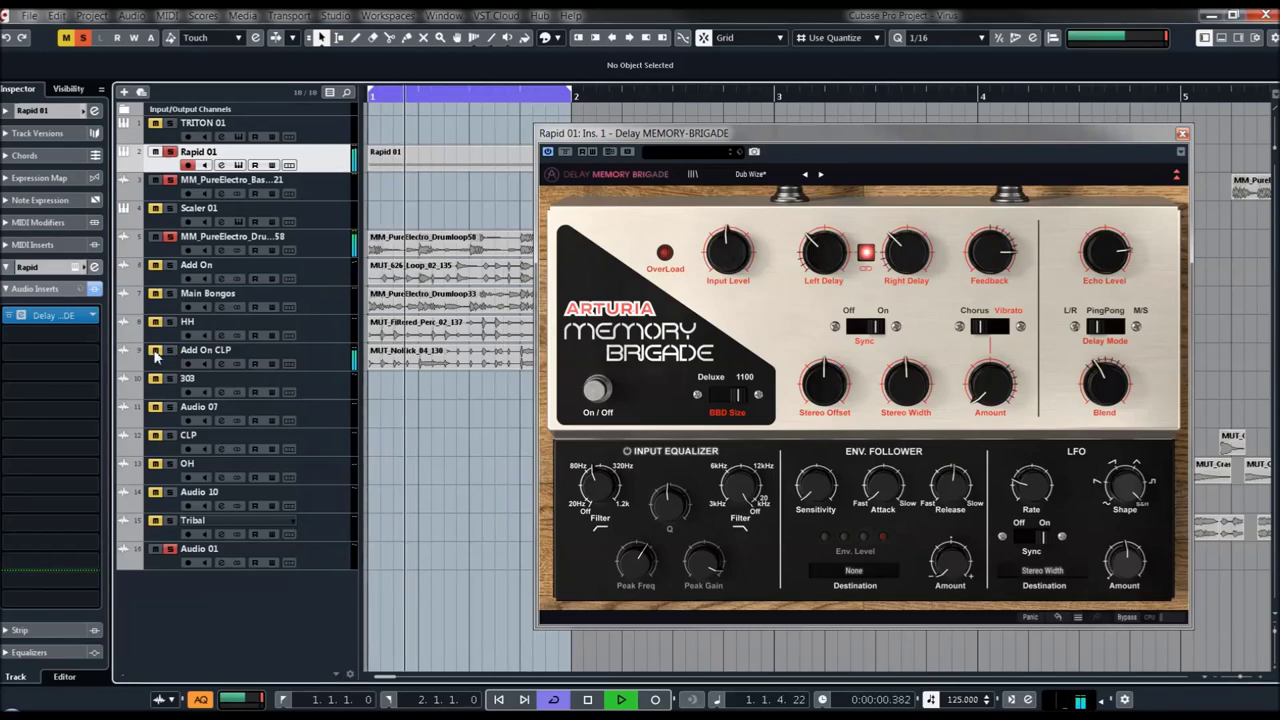
pyautogui.moveTo(668, 502); pyautogui.dragTo(668, 480)
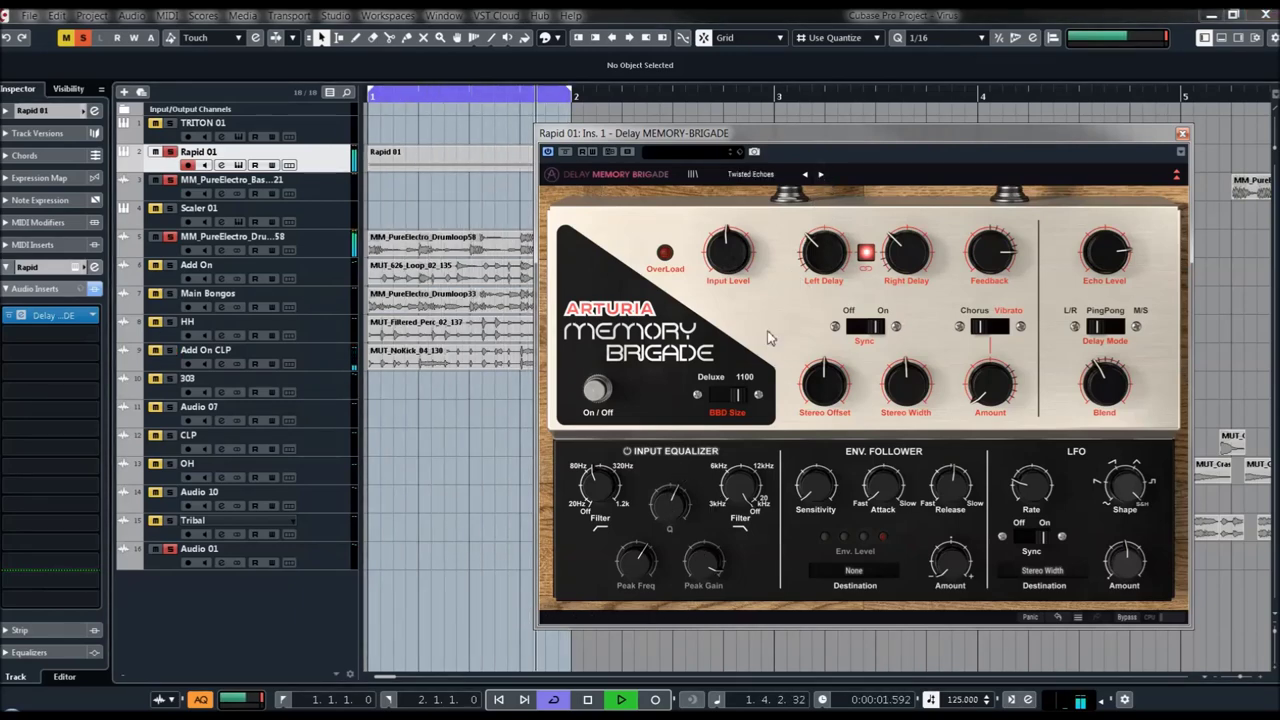
# Step: Raise the Input Level in the Twisted Echoes preset and reshape the input equalizer's Q, high-pass and low-pass filters
pyautogui.moveTo(729, 254); pyautogui.dragTo(744, 264)
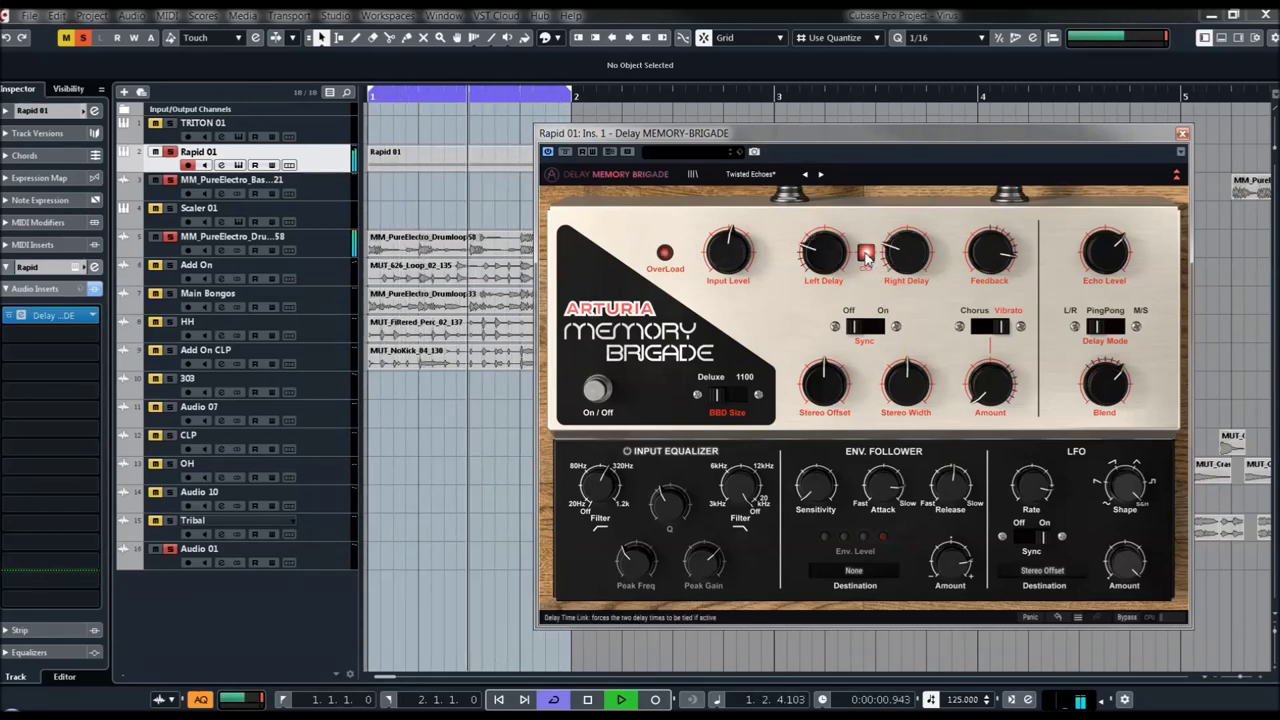
pyautogui.moveTo(677, 513); pyautogui.dragTo(677, 475)
pyautogui.moveTo(603, 494)
pyautogui.mouseDown()
pyautogui.moveTo(603, 474)
pyautogui.moveTo(603, 502)
pyautogui.mouseUp()
pyautogui.moveTo(746, 494); pyautogui.dragTo(746, 450)
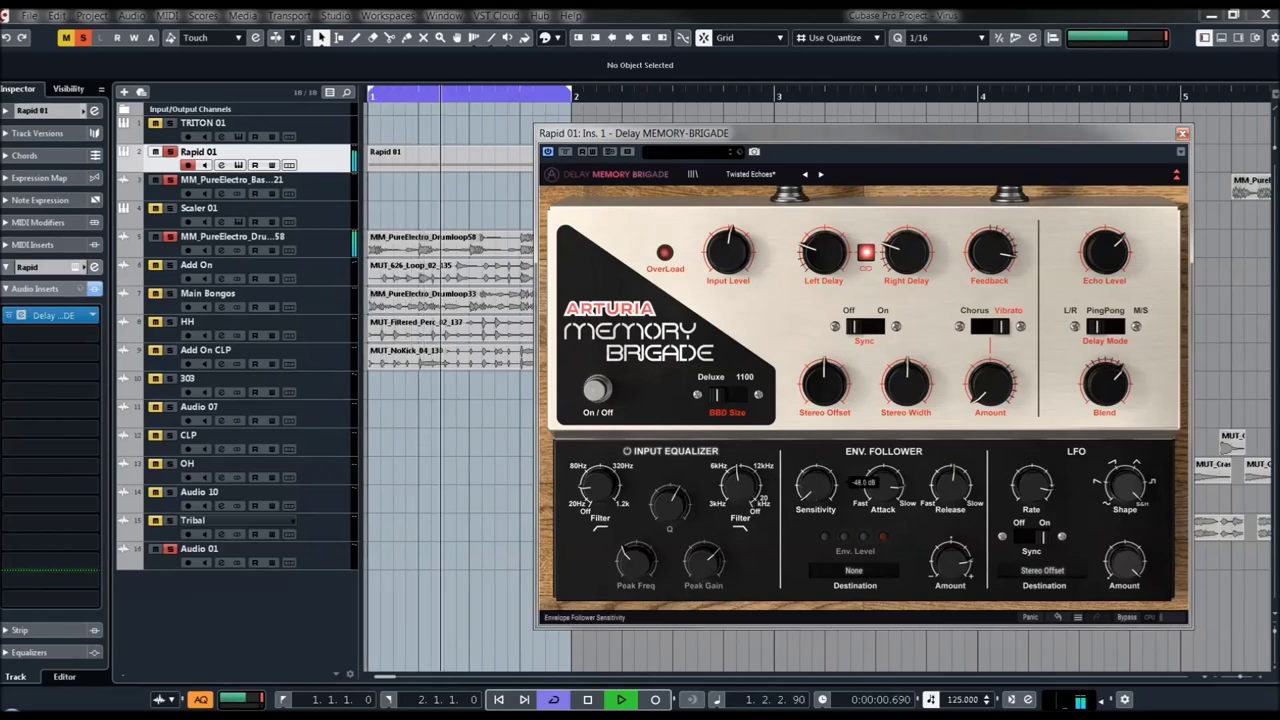
# Step: Route the envelope follower to Stereo Width and raise its Sensitivity
pyautogui.click(856, 572)
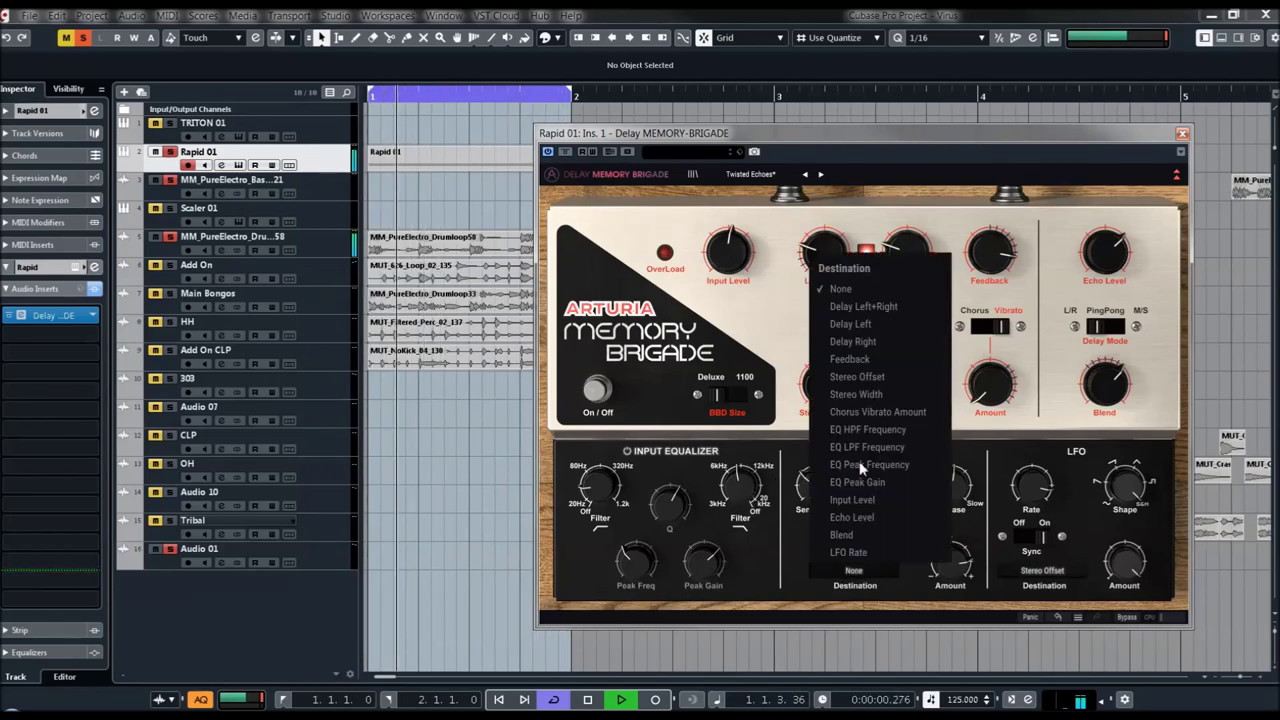
pyautogui.click(840, 405)
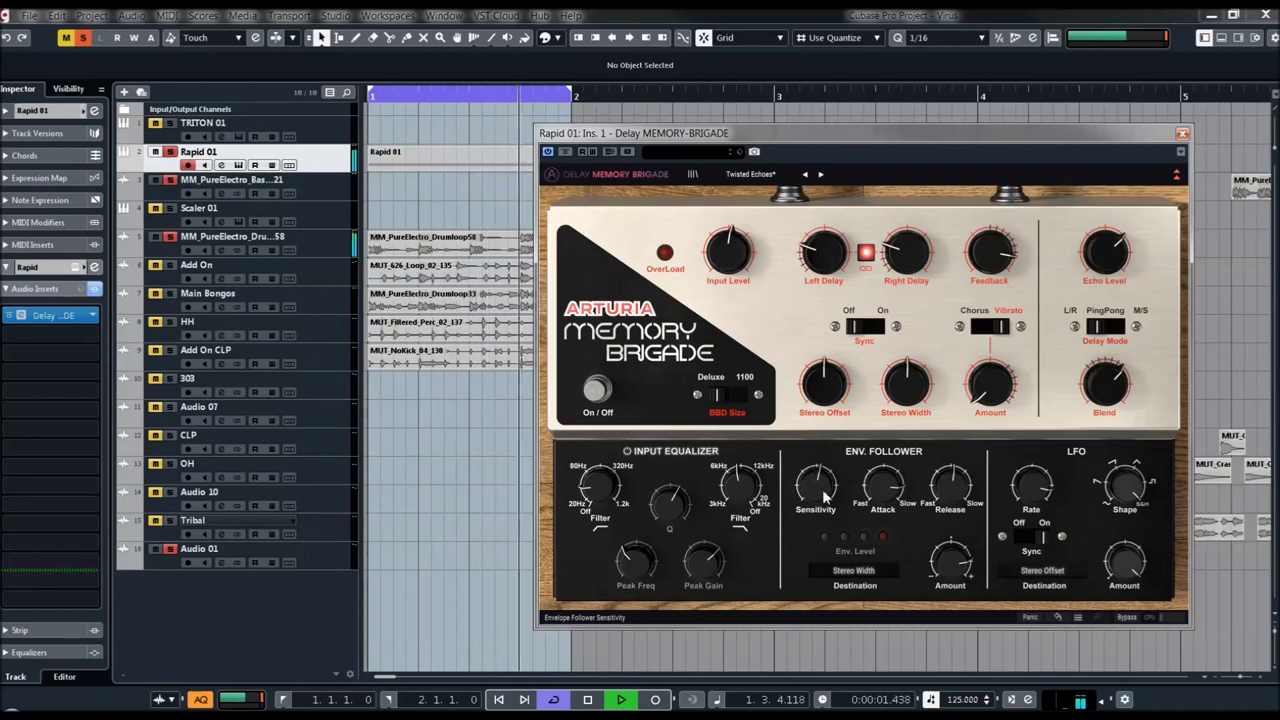
# Step: Audition the Stereo Vibrato, 1.16 Delays and 1.4.t Delays presets, ending on 1.8 Delays
pyautogui.click(820, 175)
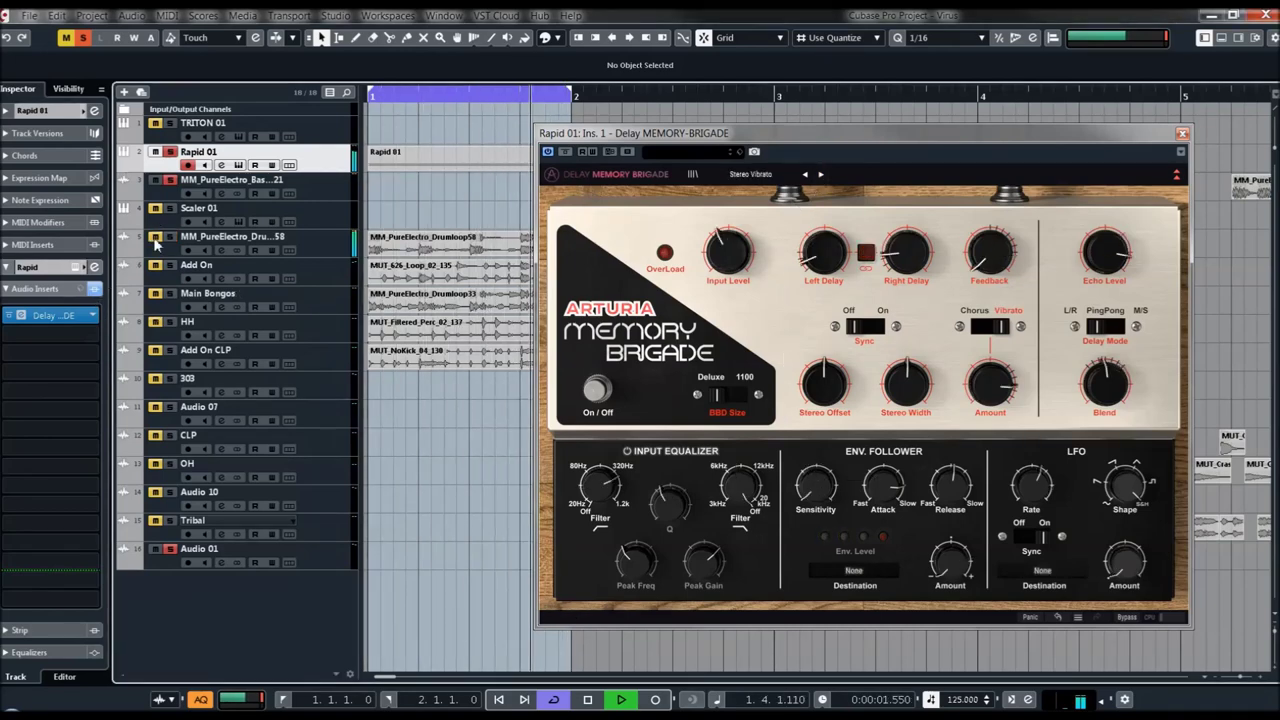
pyautogui.click(820, 174)
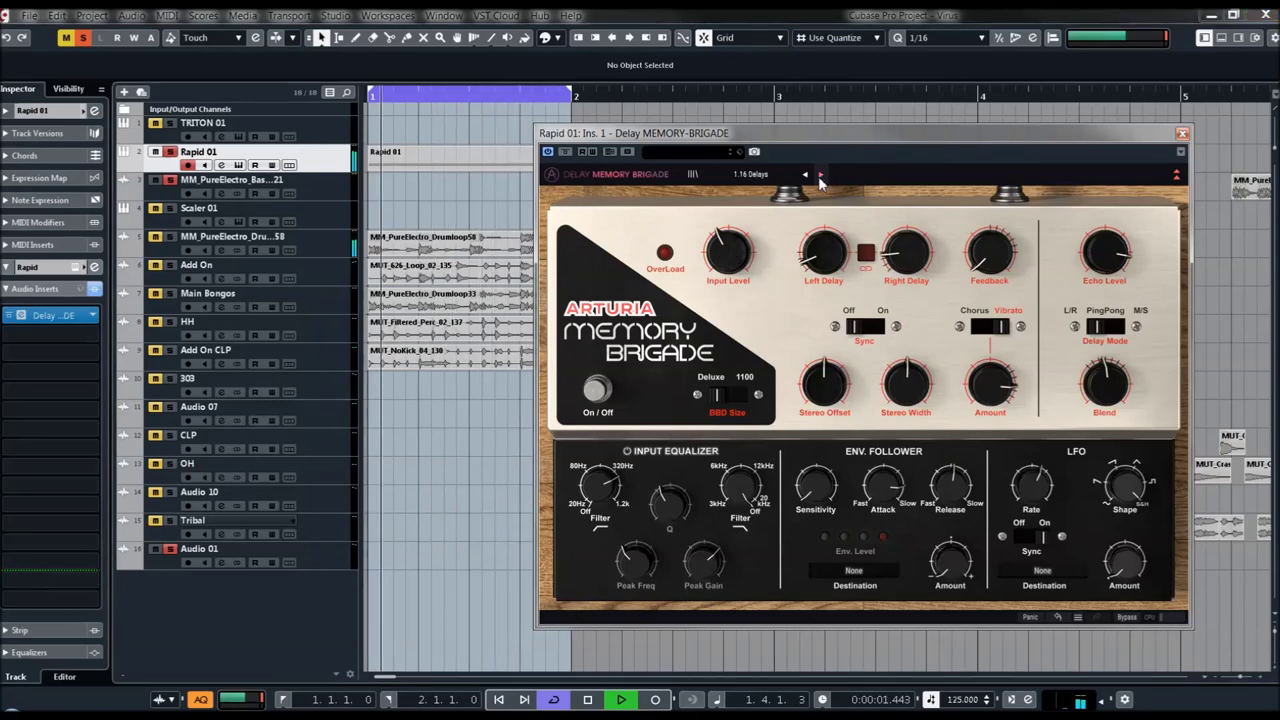
pyautogui.click(764, 175)
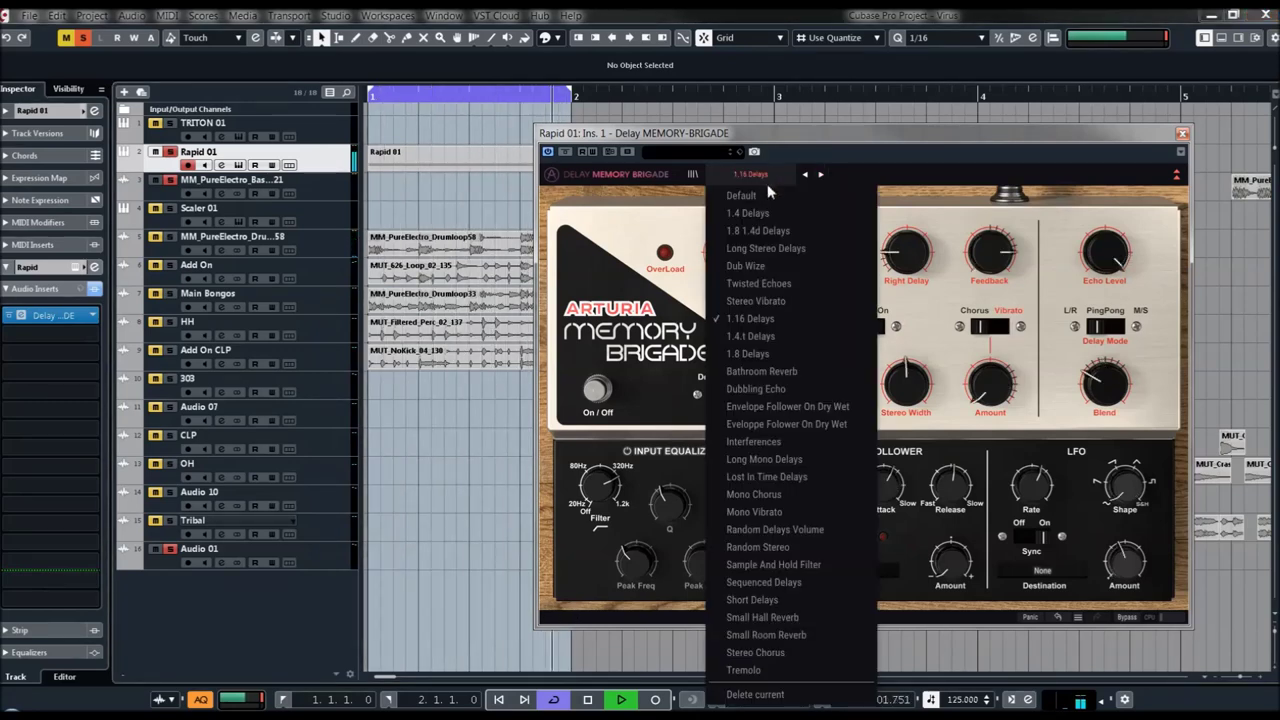
pyautogui.click(747, 336)
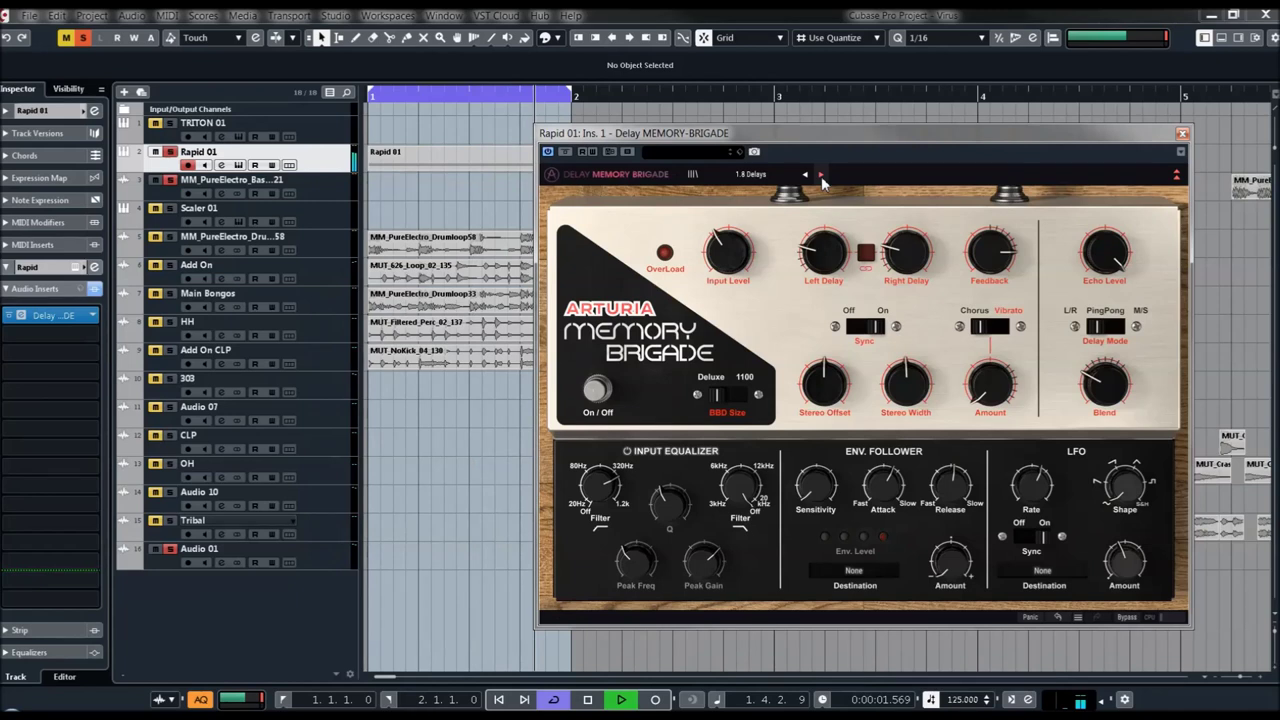
# Step: Set the BBD Size to 1100, raise the Stereo Offset and Stereo Width, and turn Blend down to minimum
pyautogui.click(740, 400)
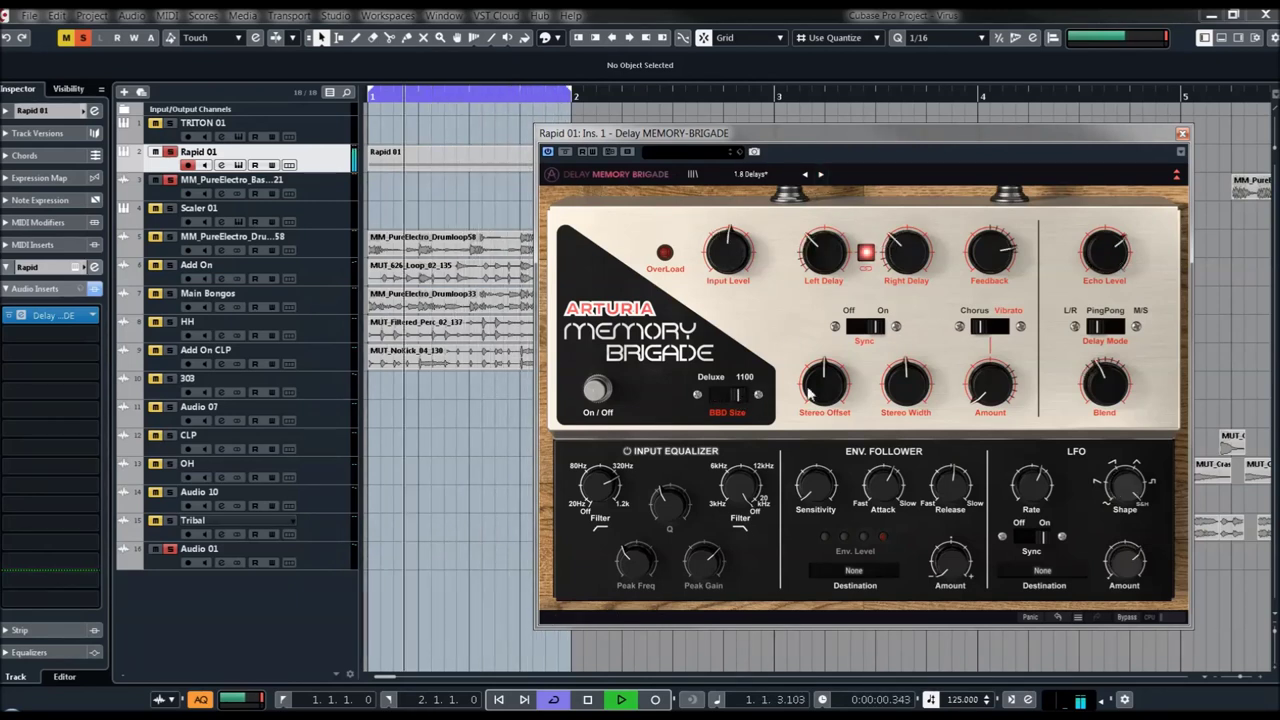
pyautogui.moveTo(822, 388); pyautogui.dragTo(824, 346)
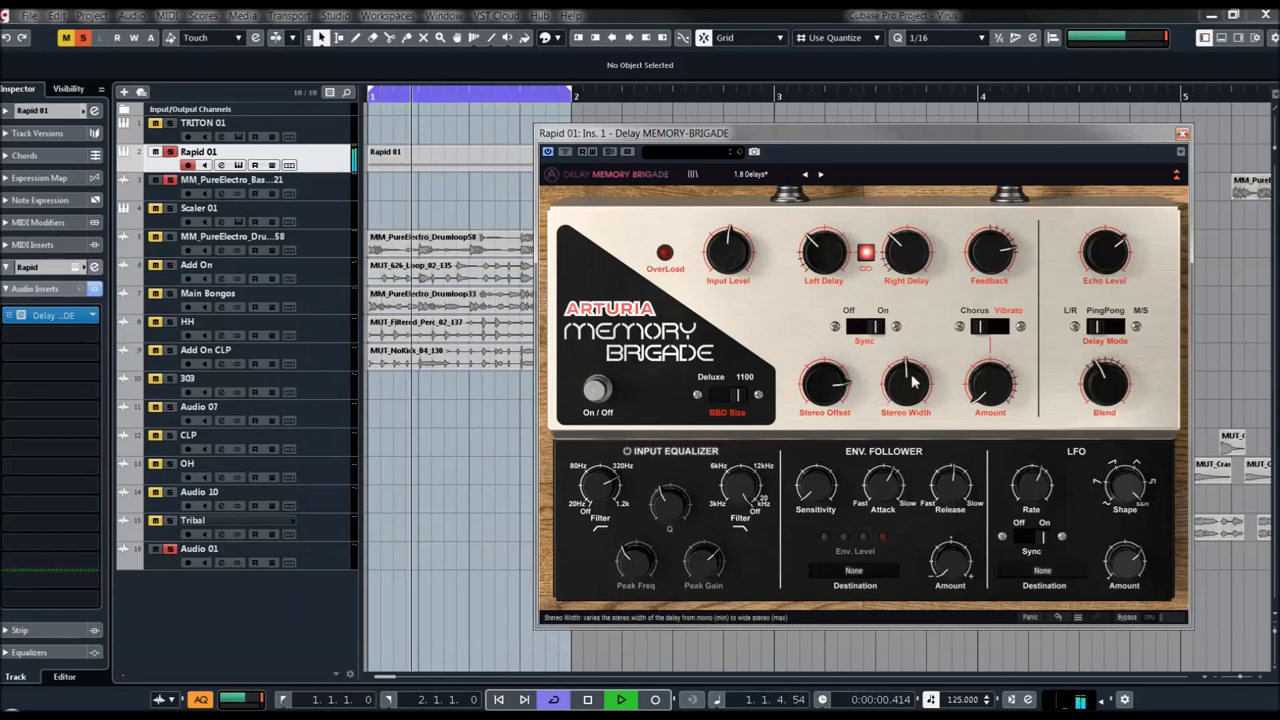
pyautogui.moveTo(912, 382); pyautogui.dragTo(912, 357)
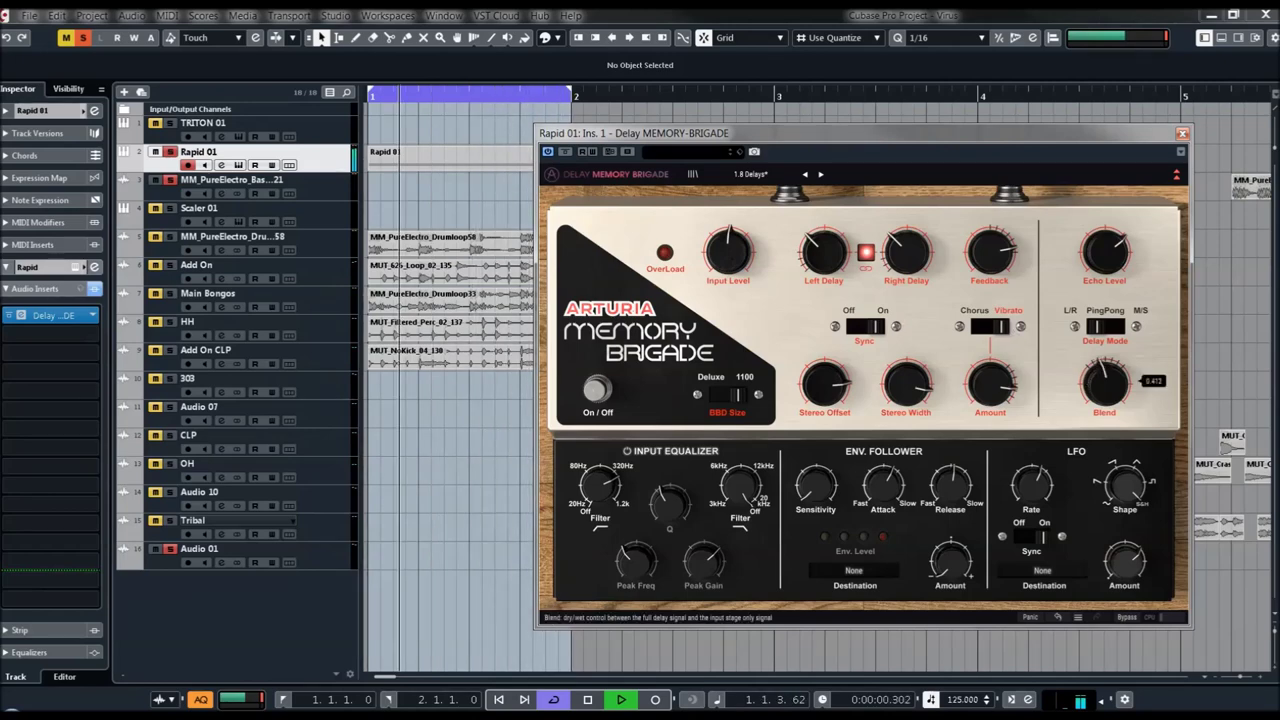
pyautogui.moveTo(1108, 392)
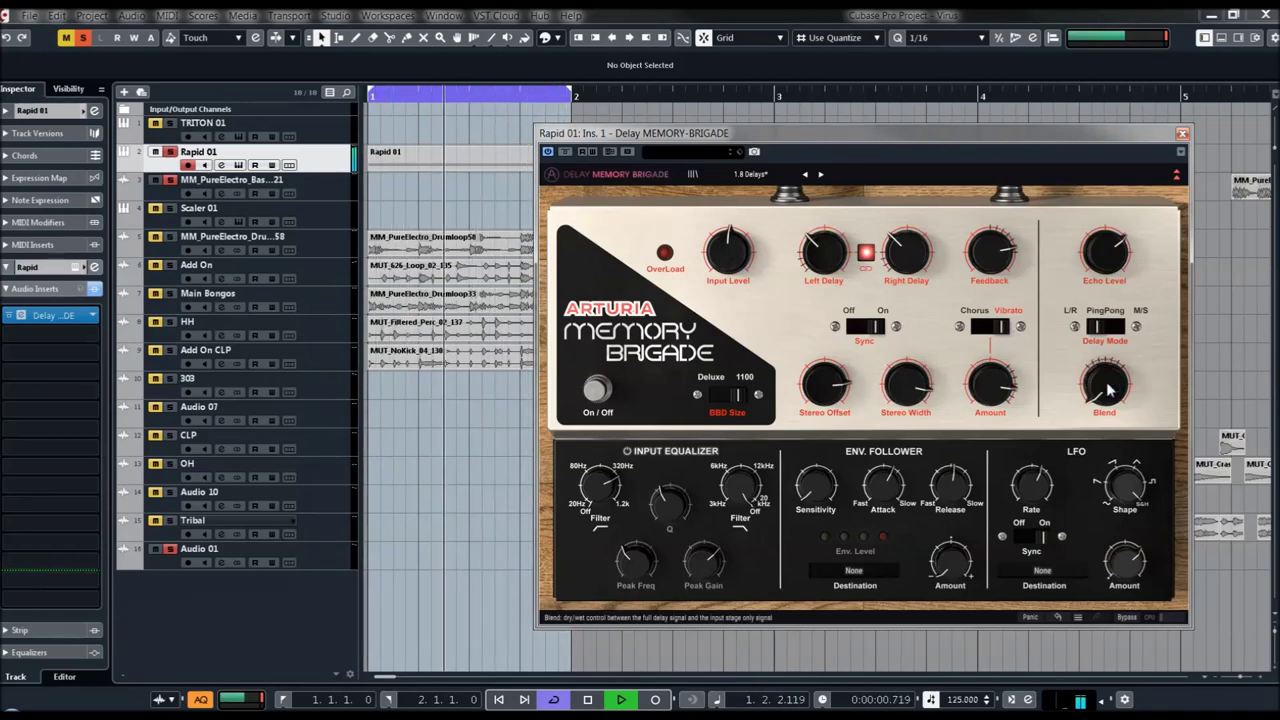
# Step: Set Blend to about 0.42 in the 1.8 Delays preset and raise the envelope follower's Sensitivity
pyautogui.moveTo(1108, 390); pyautogui.dragTo(1108, 470)
pyautogui.moveTo(1108, 390); pyautogui.dragTo(1108, 370)
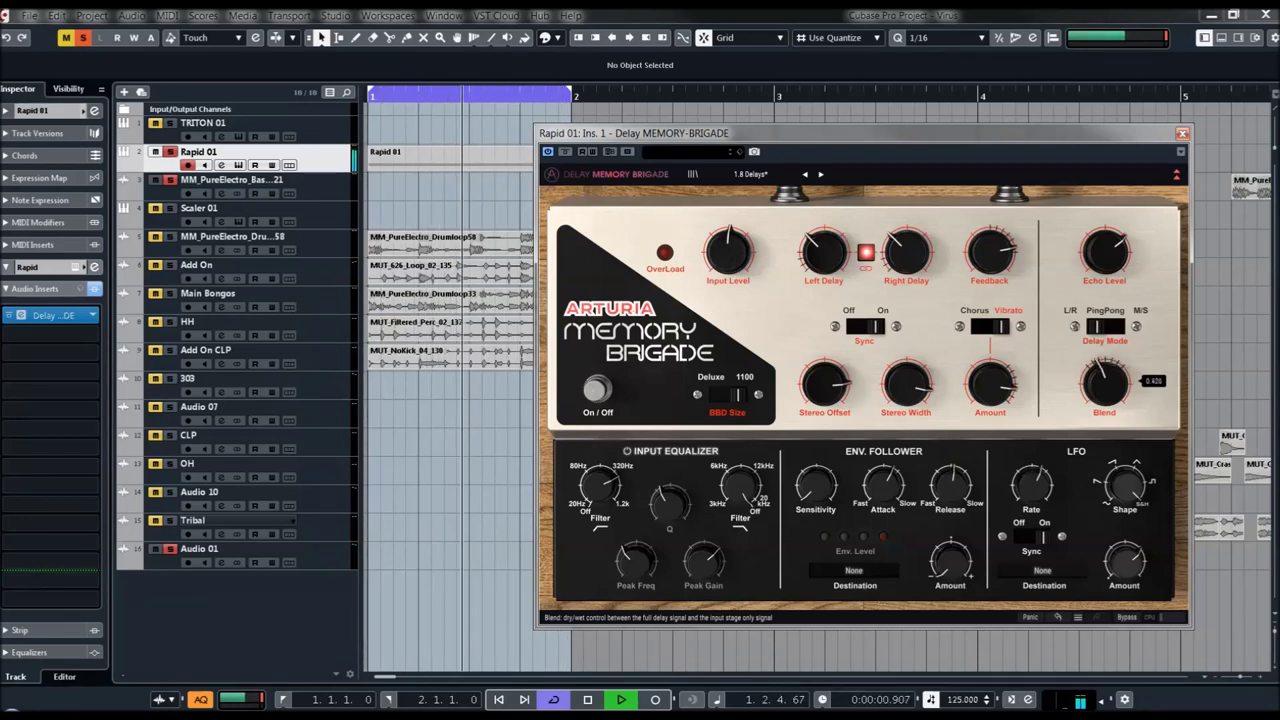
pyautogui.moveTo(826, 494); pyautogui.dragTo(826, 430)
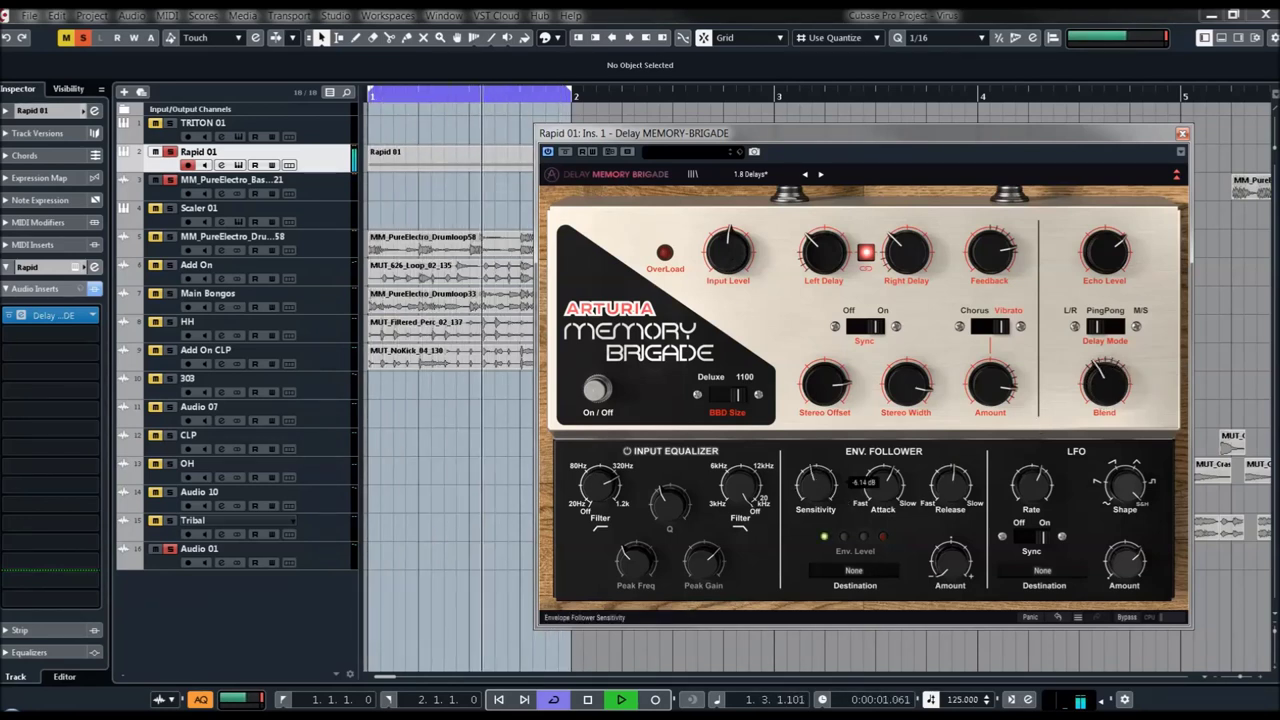
# Step: Load the Bathroom Reverb preset and compare the sound by bypassing and re-enabling the effect
pyautogui.click(821, 176)
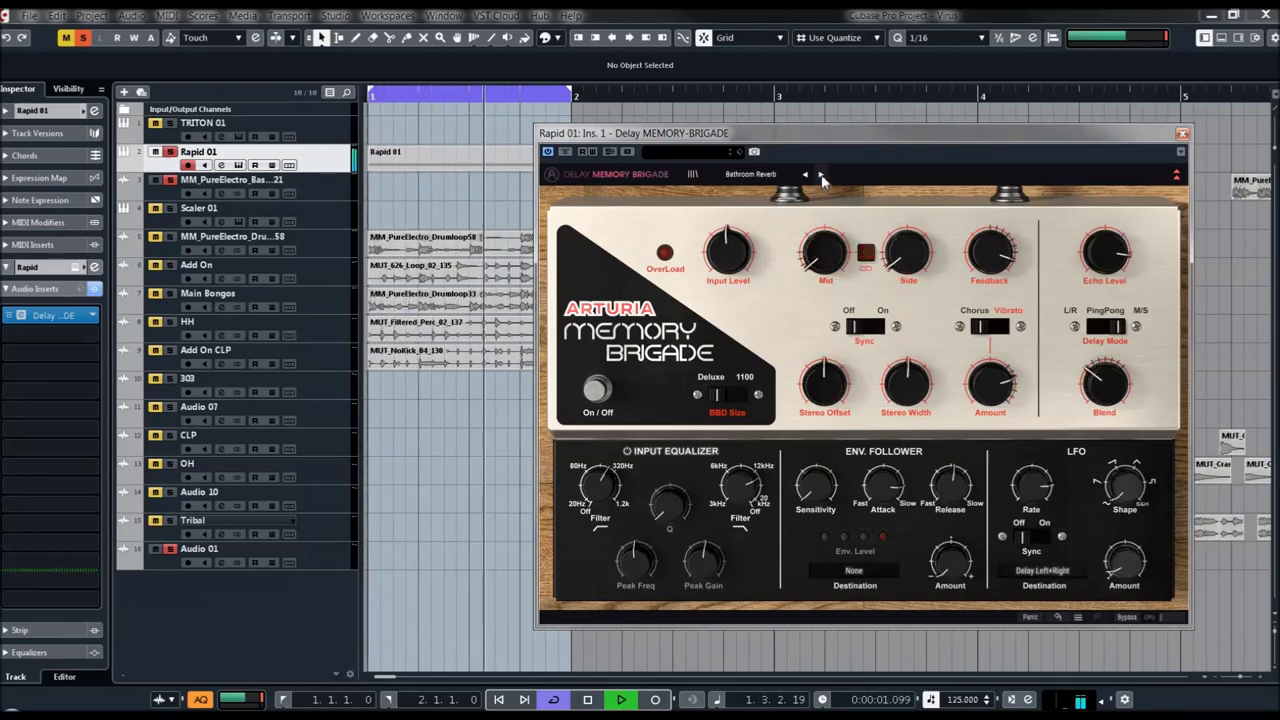
pyautogui.click(591, 396)
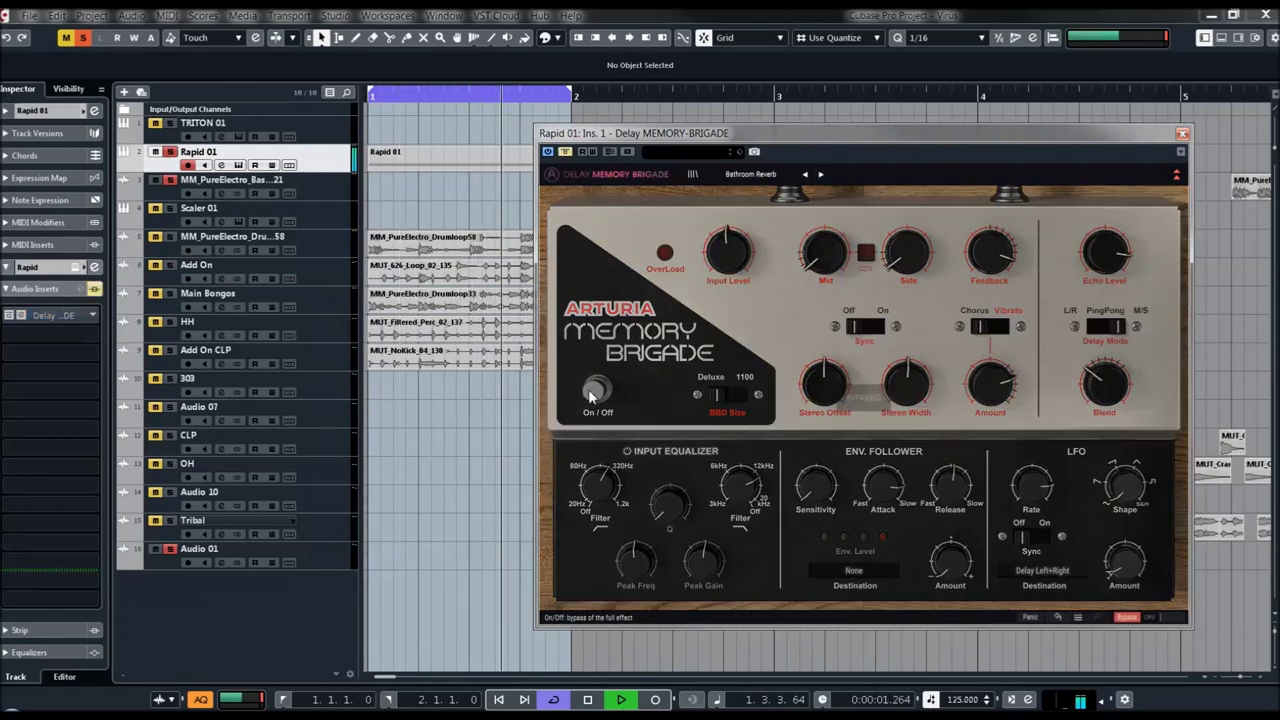
pyautogui.click(591, 396)
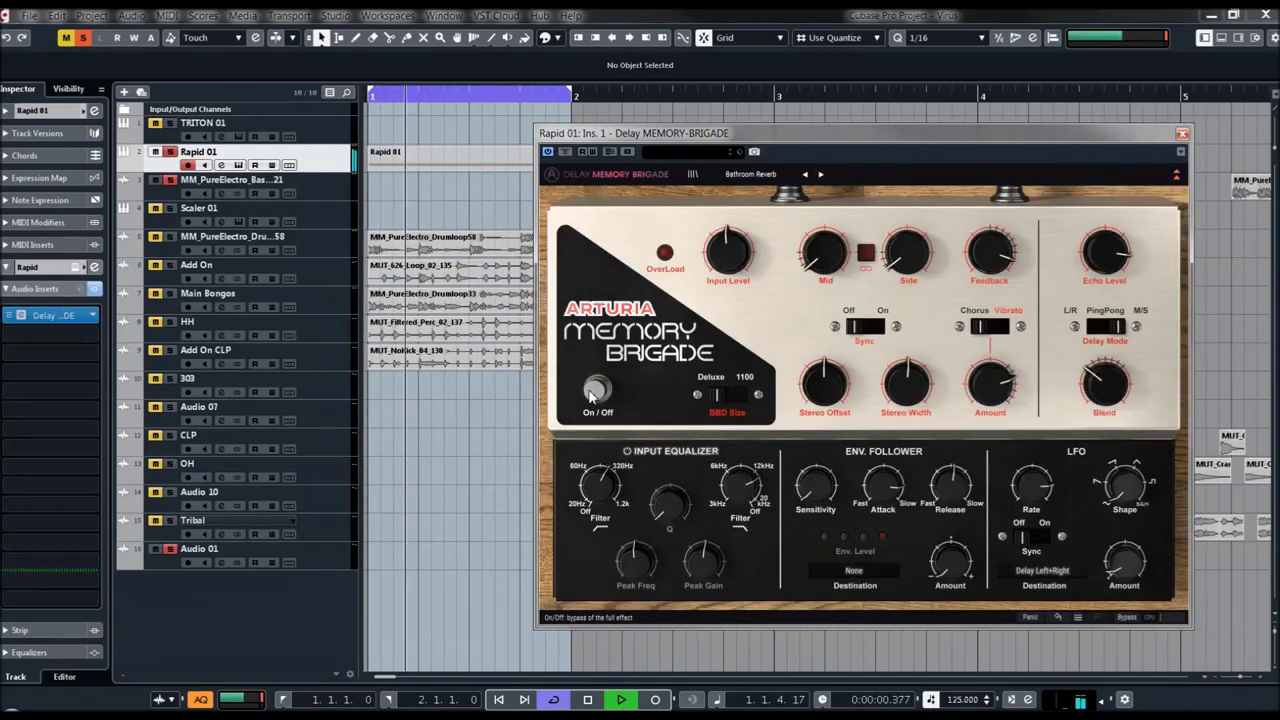
# Step: Load the Dubbling Echo preset and raise its Left Delay
pyautogui.click(820, 175)
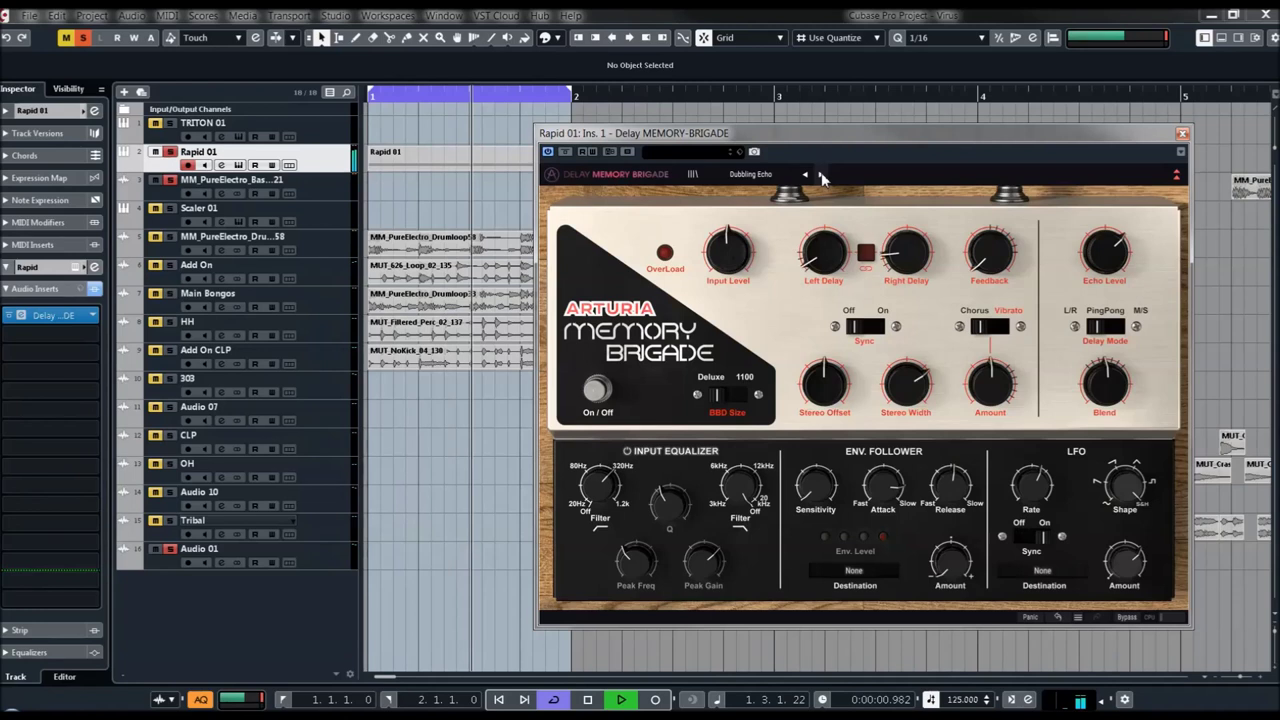
pyautogui.moveTo(823, 254); pyautogui.dragTo(823, 232)
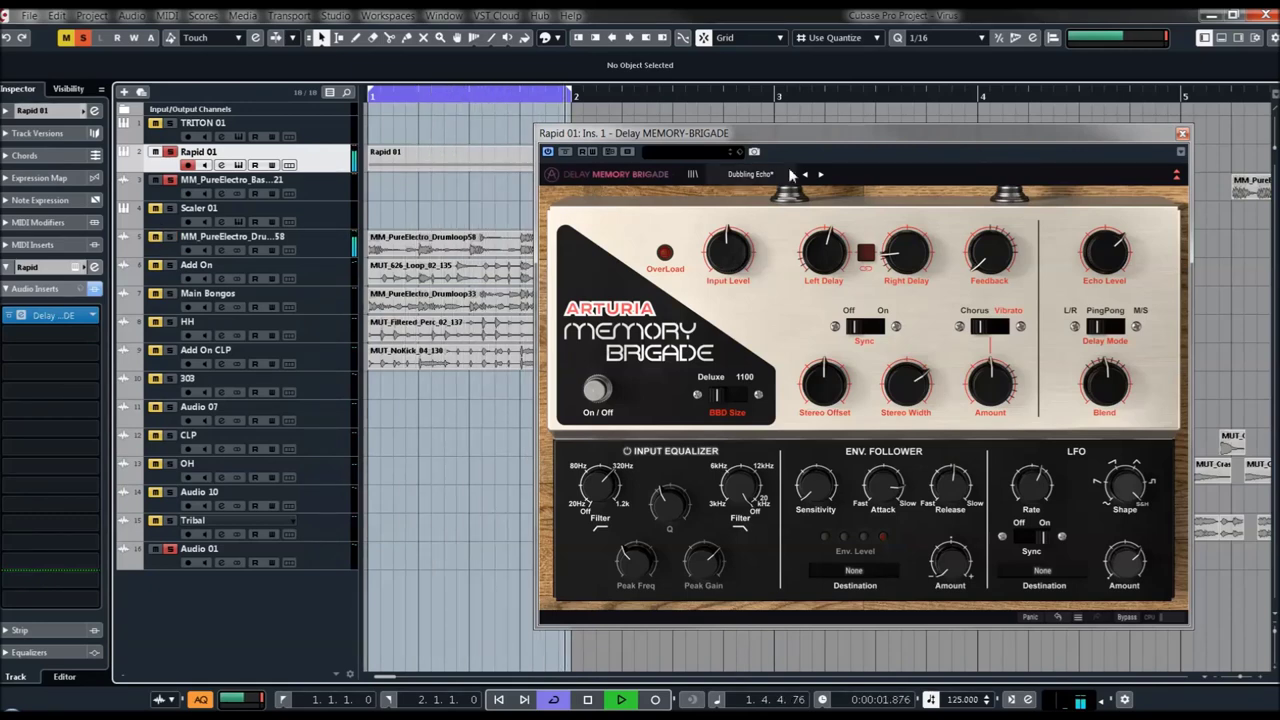
# Step: Audition the Eveloppe Folower On Dry Wet and Interferences presets, ending on Long Mono Delays
pyautogui.click(820, 174)
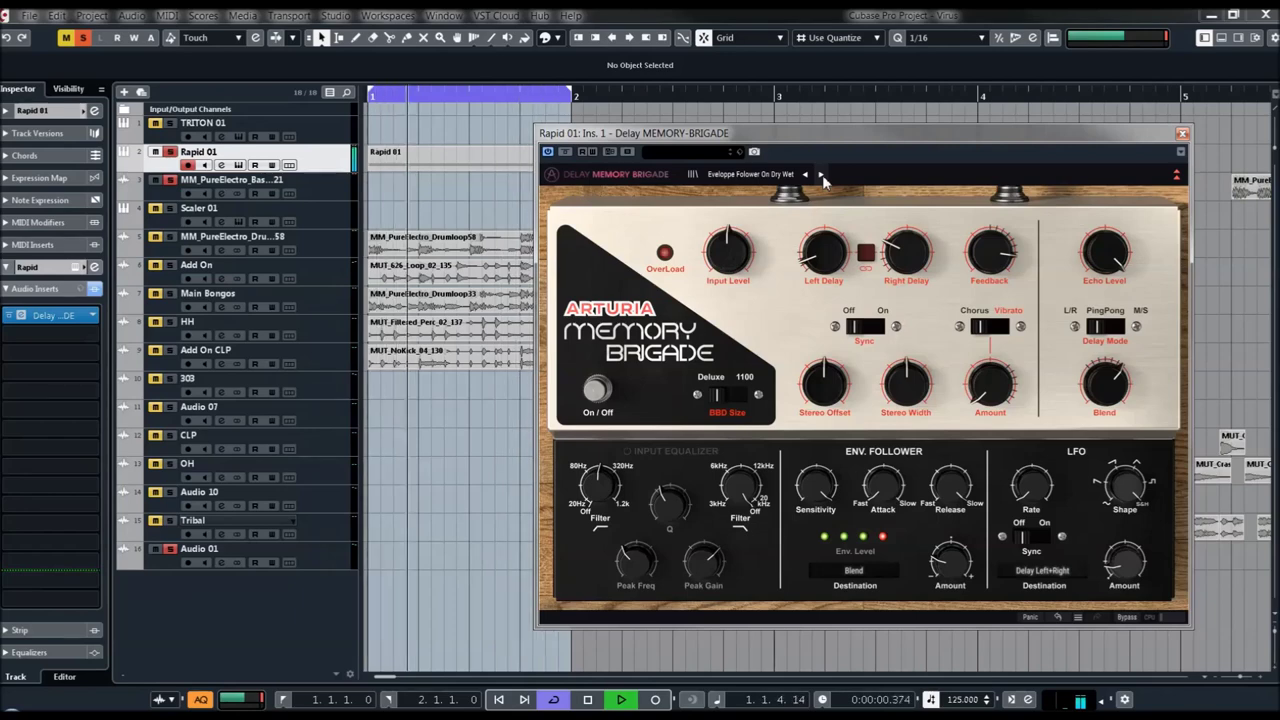
pyautogui.click(820, 175)
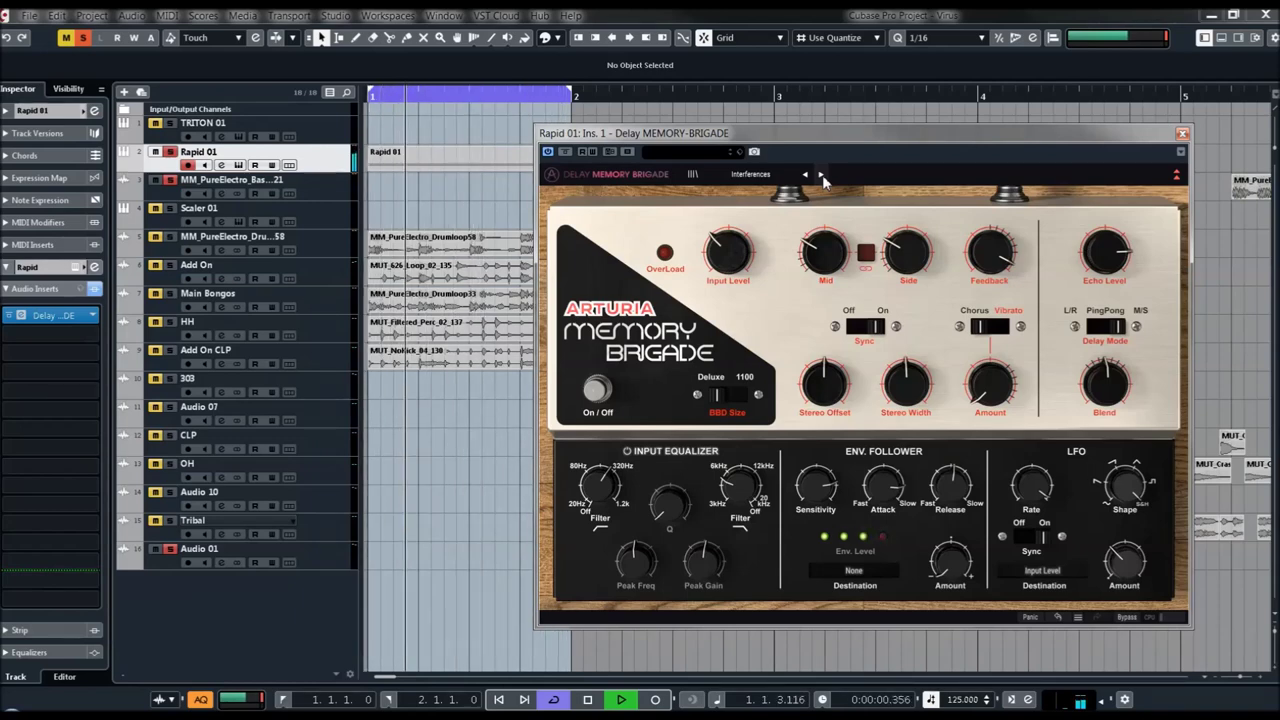
pyautogui.click(821, 175)
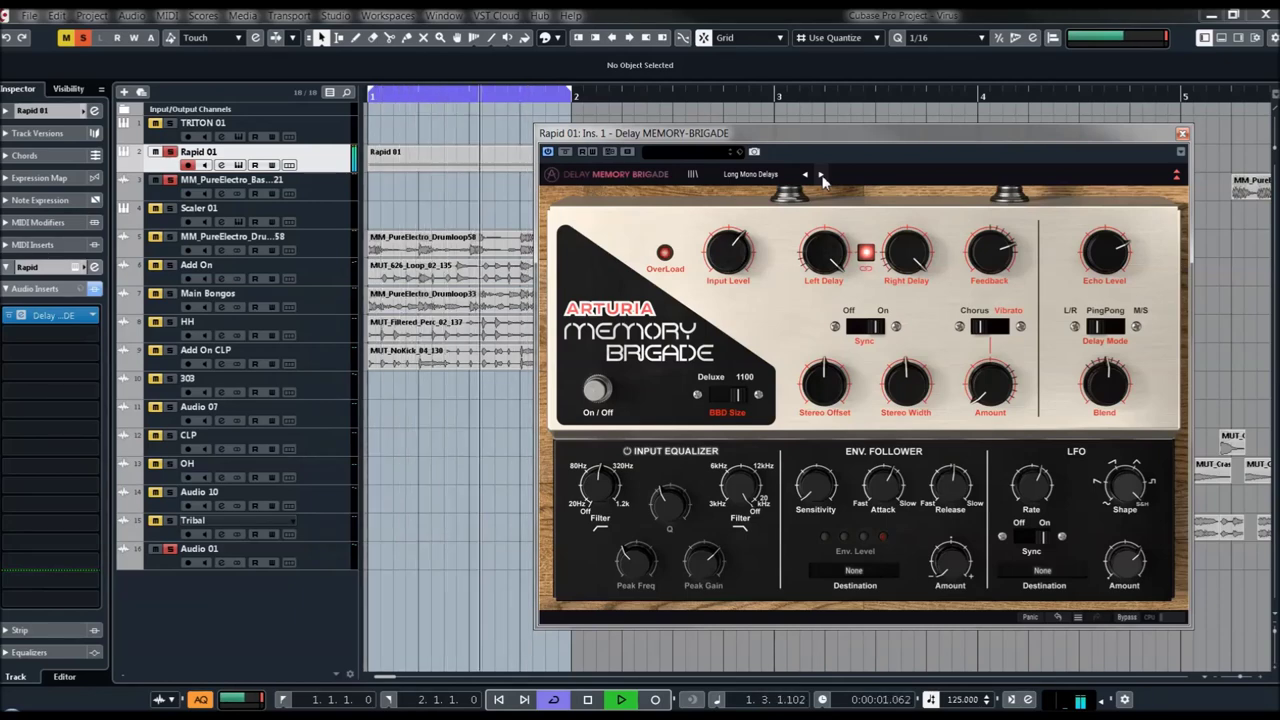
# Step: Load the Lost In Time Delays preset, set Input Level to 0.500 and the equalizer's low-pass cutoff to about 12870 Hz
pyautogui.click(821, 175)
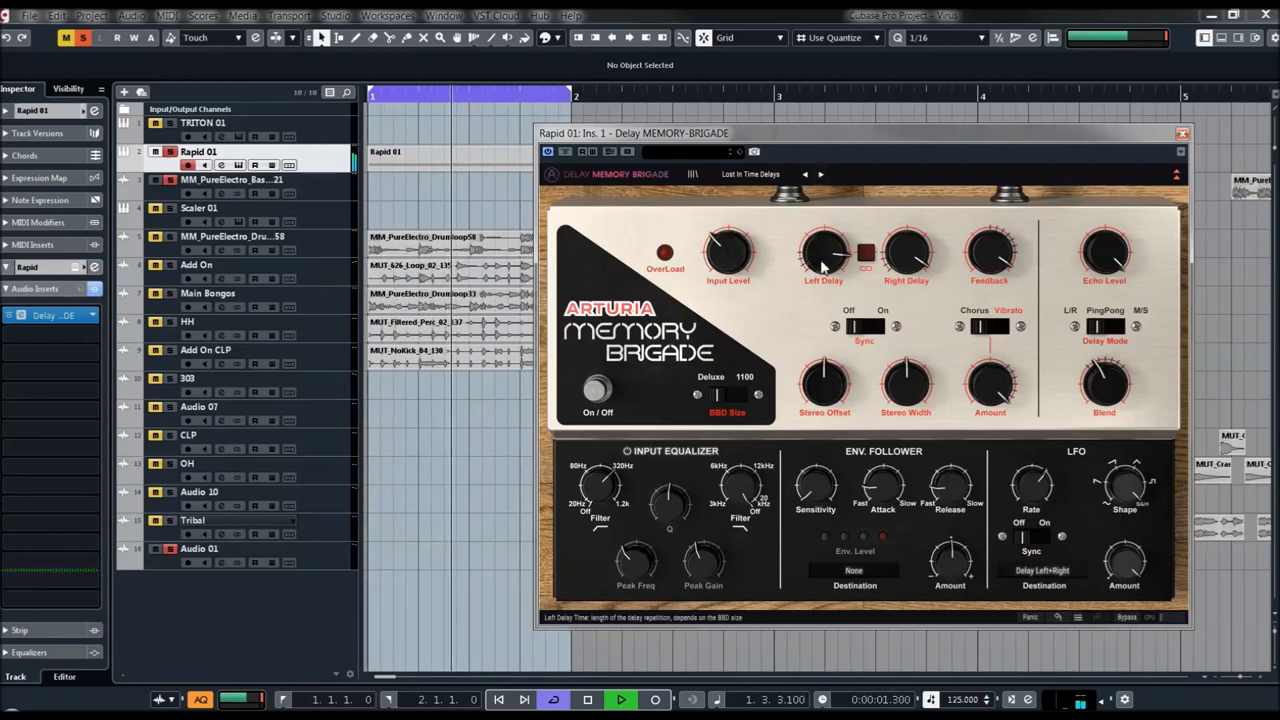
pyautogui.moveTo(729, 254); pyautogui.dragTo(729, 220)
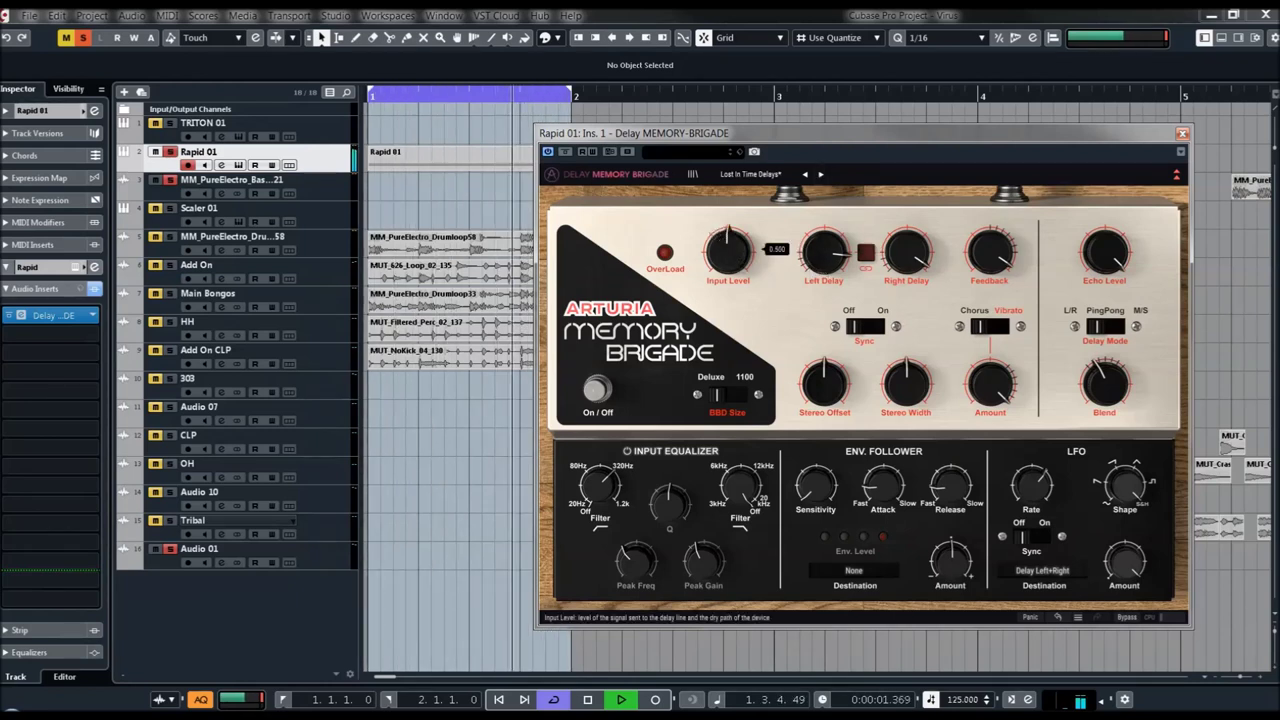
pyautogui.moveTo(735, 492)
pyautogui.mouseDown()
pyautogui.moveTo(735, 526)
pyautogui.moveTo(735, 508)
pyautogui.mouseUp()
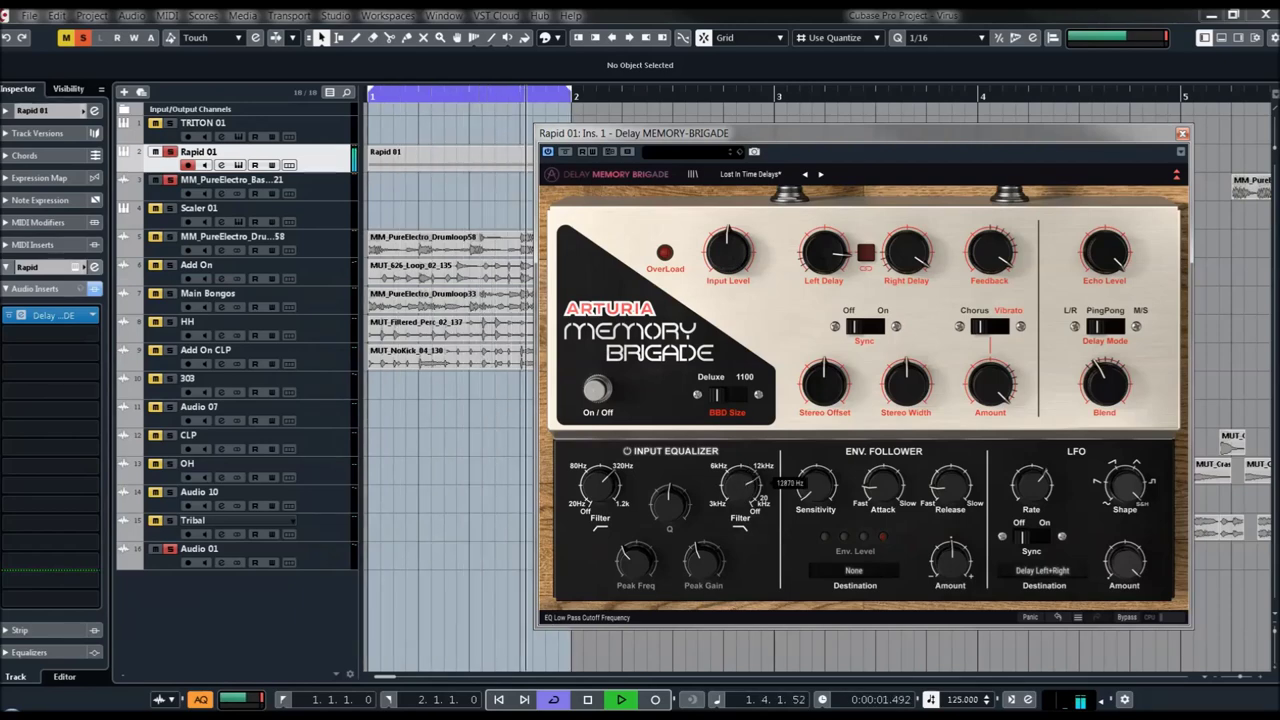
# Step: Audition Mono Chorus, load the Mono Vibrato preset, lower its Input Level and enable the input equalizer
pyautogui.click(821, 175)
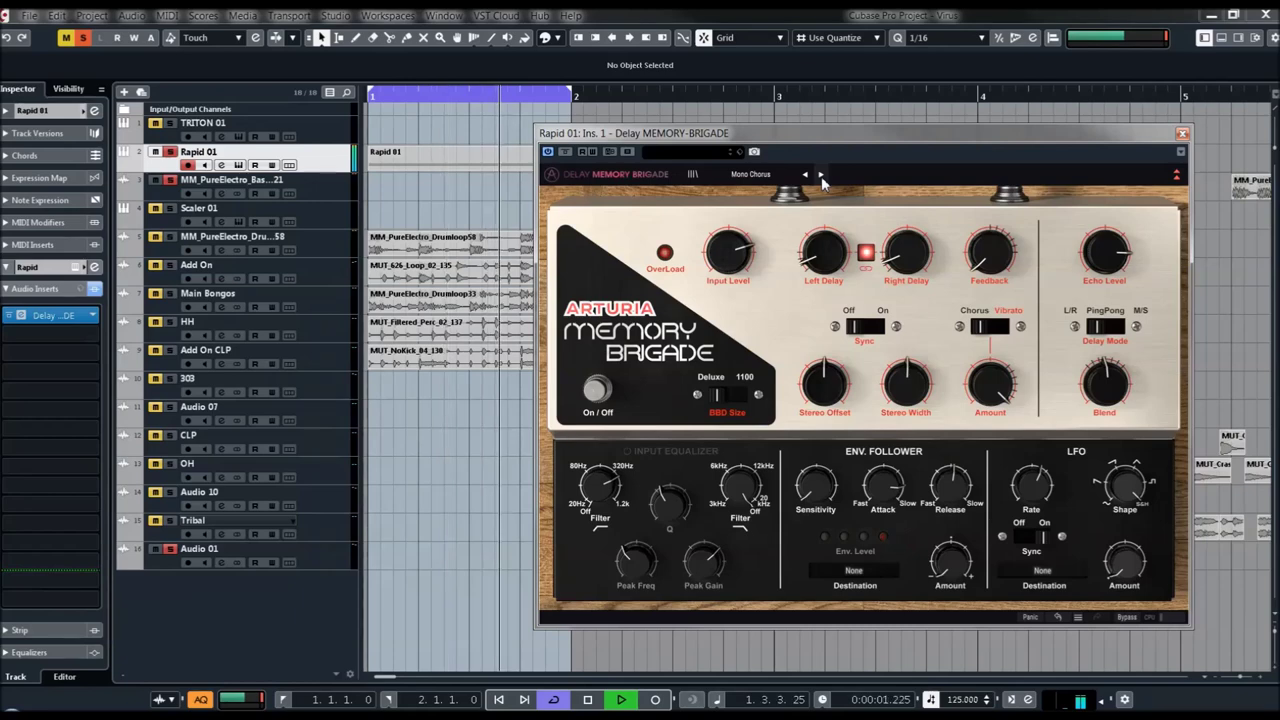
pyautogui.click(821, 175)
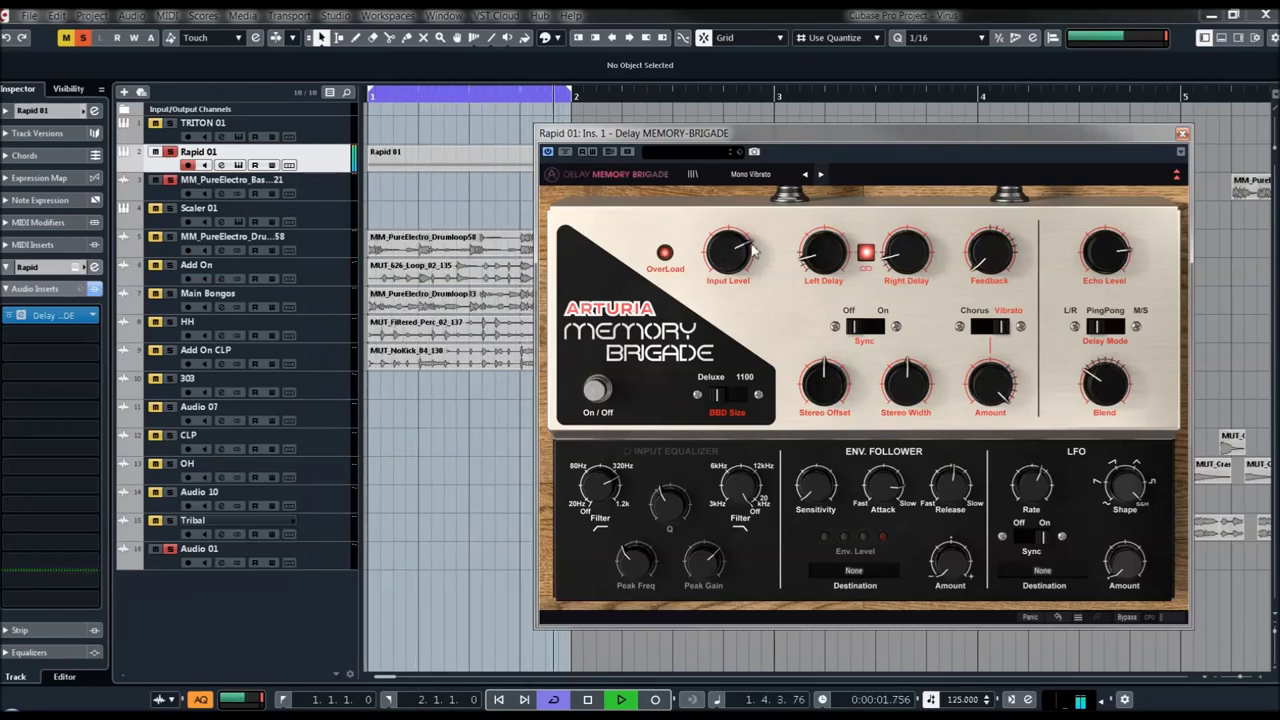
pyautogui.moveTo(729, 251); pyautogui.dragTo(729, 270)
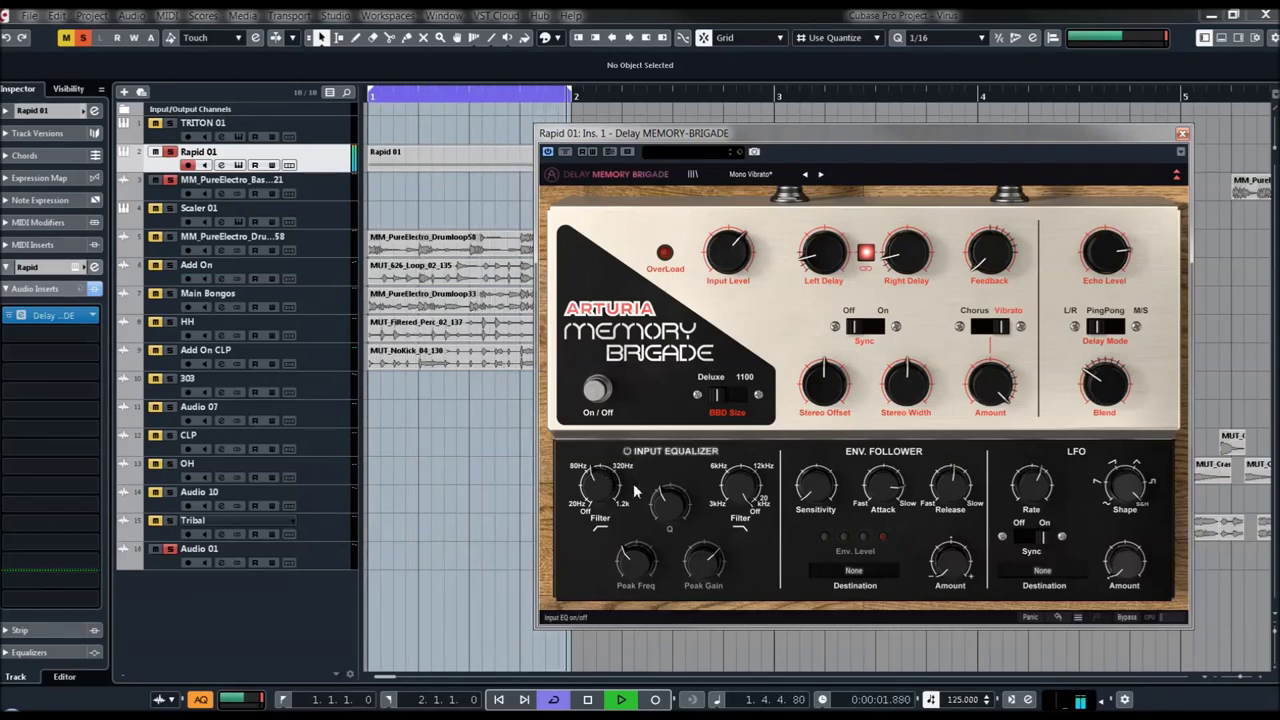
# Step: Lower the equalizer's high-pass filter, raise its Q and Peak Freq, and raise Blend in the Mono Vibrato preset
pyautogui.moveTo(604, 483); pyautogui.dragTo(605, 491)
pyautogui.moveTo(625, 563)
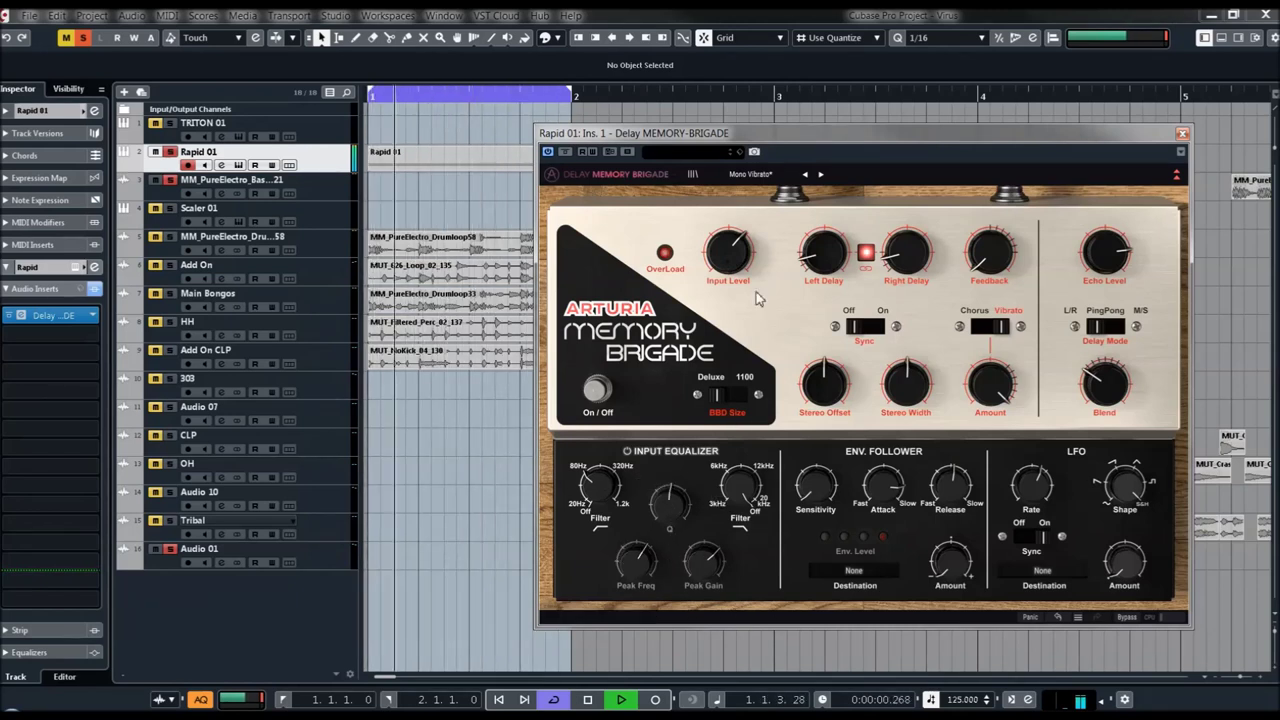
pyautogui.moveTo(1105, 383)
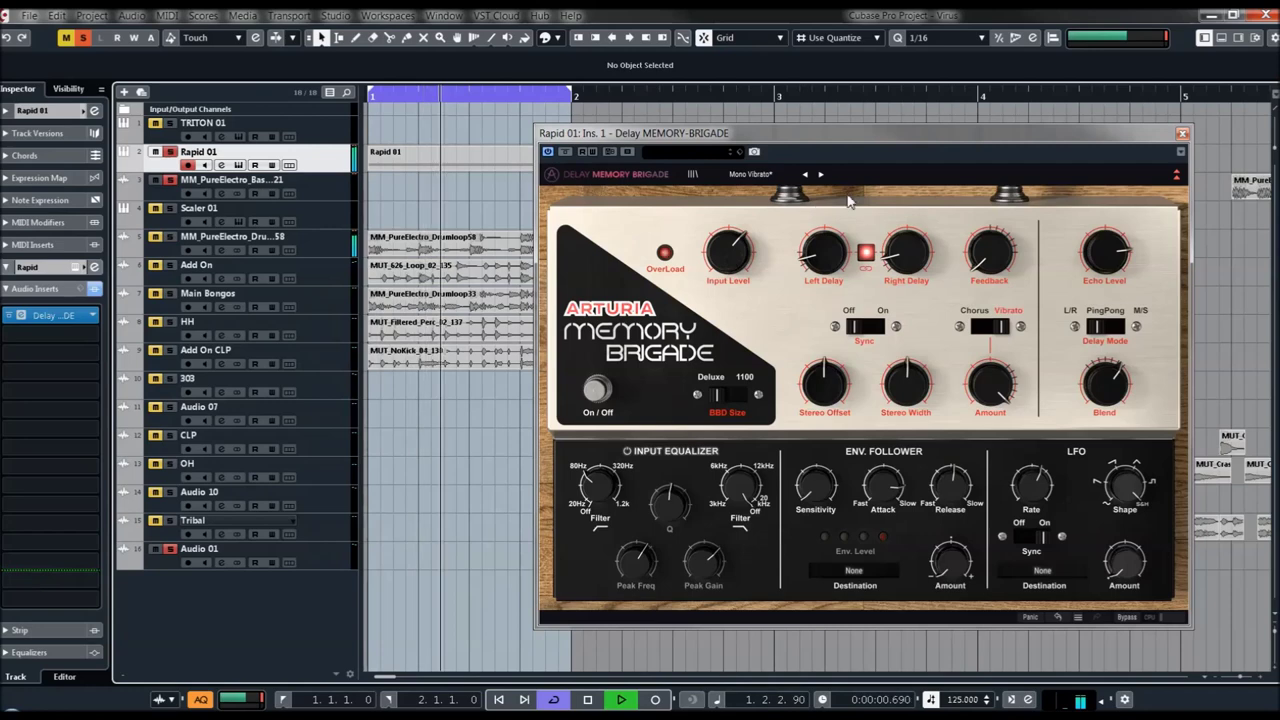
# Step: Load the Random Delays Volume preset and raise its Input Level
pyautogui.click(821, 175)
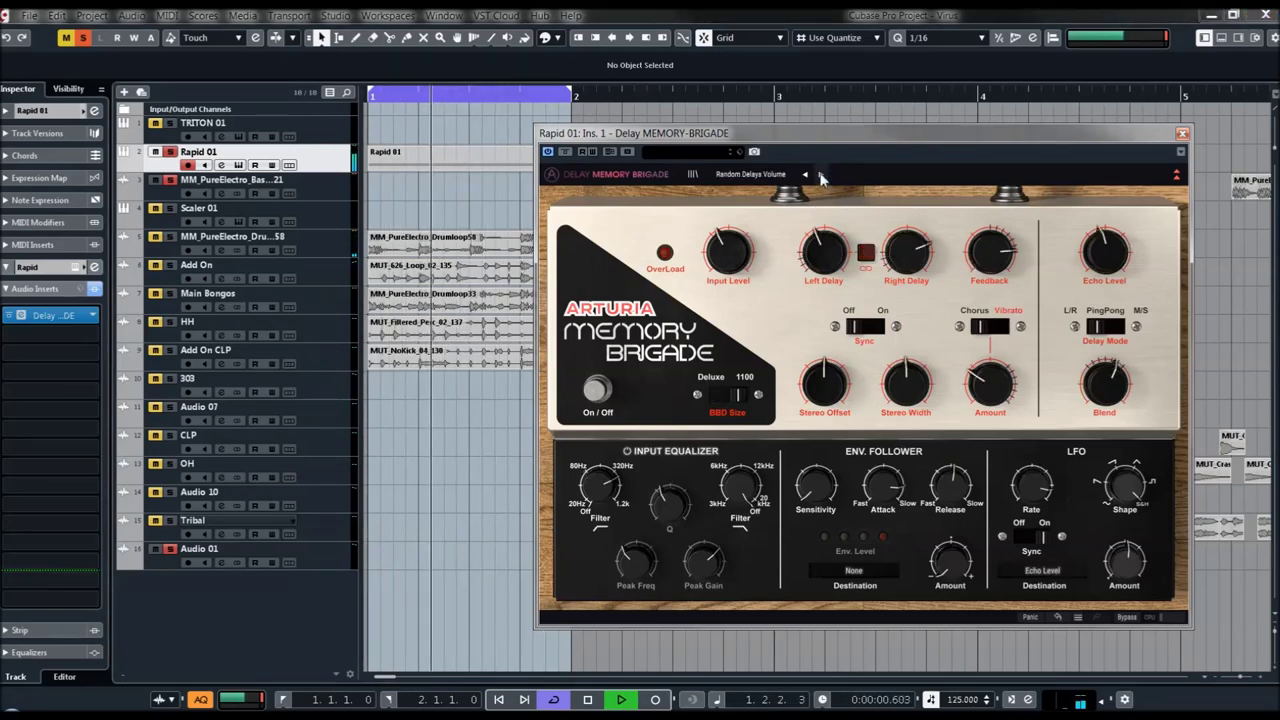
pyautogui.moveTo(740, 249); pyautogui.dragTo(743, 211)
# Step: Load the Random Stereo preset, adjust and link the left and right delays, and raise Echo Level and the chorus Amount
pyautogui.click(745, 175)
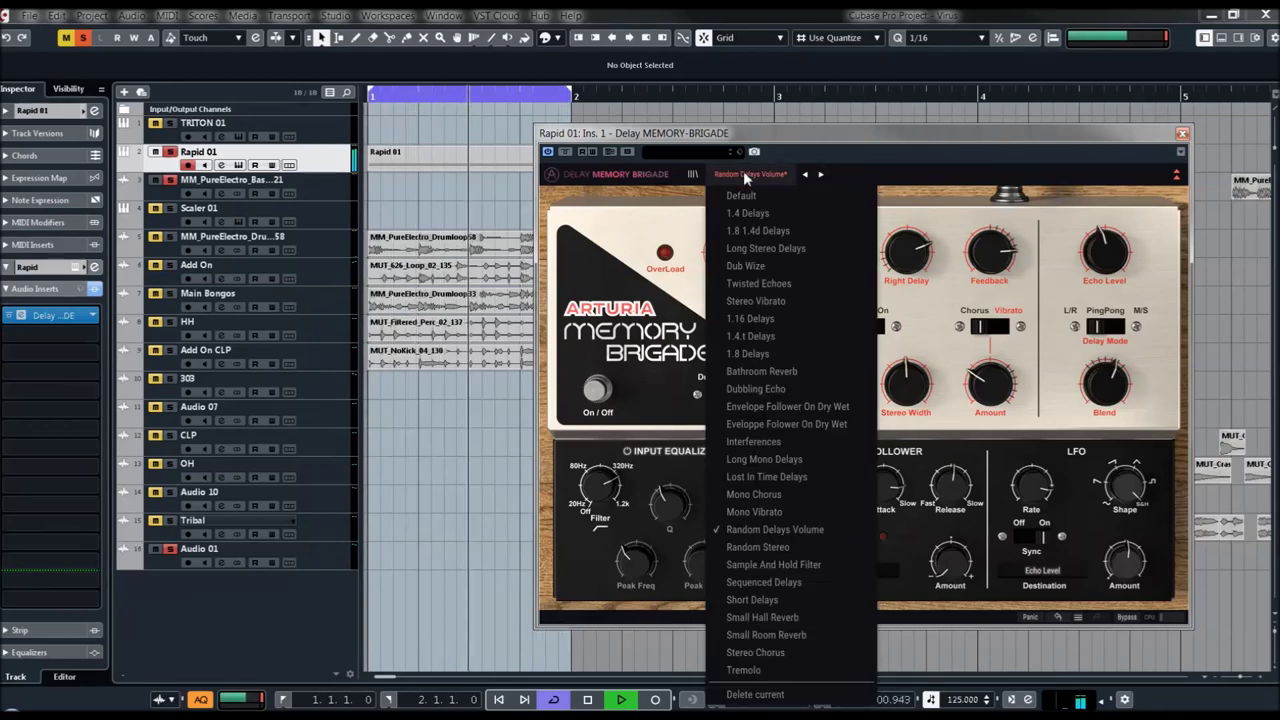
pyautogui.click(761, 547)
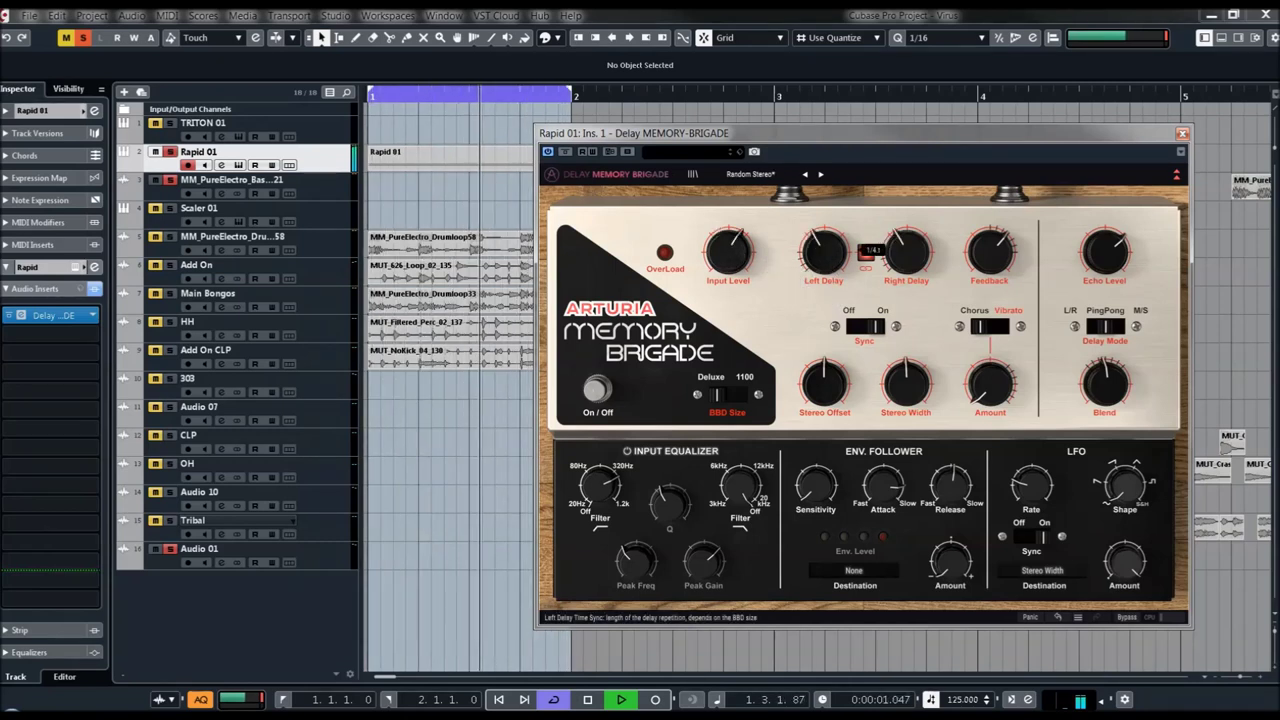
pyautogui.scroll(1, 829, 263)
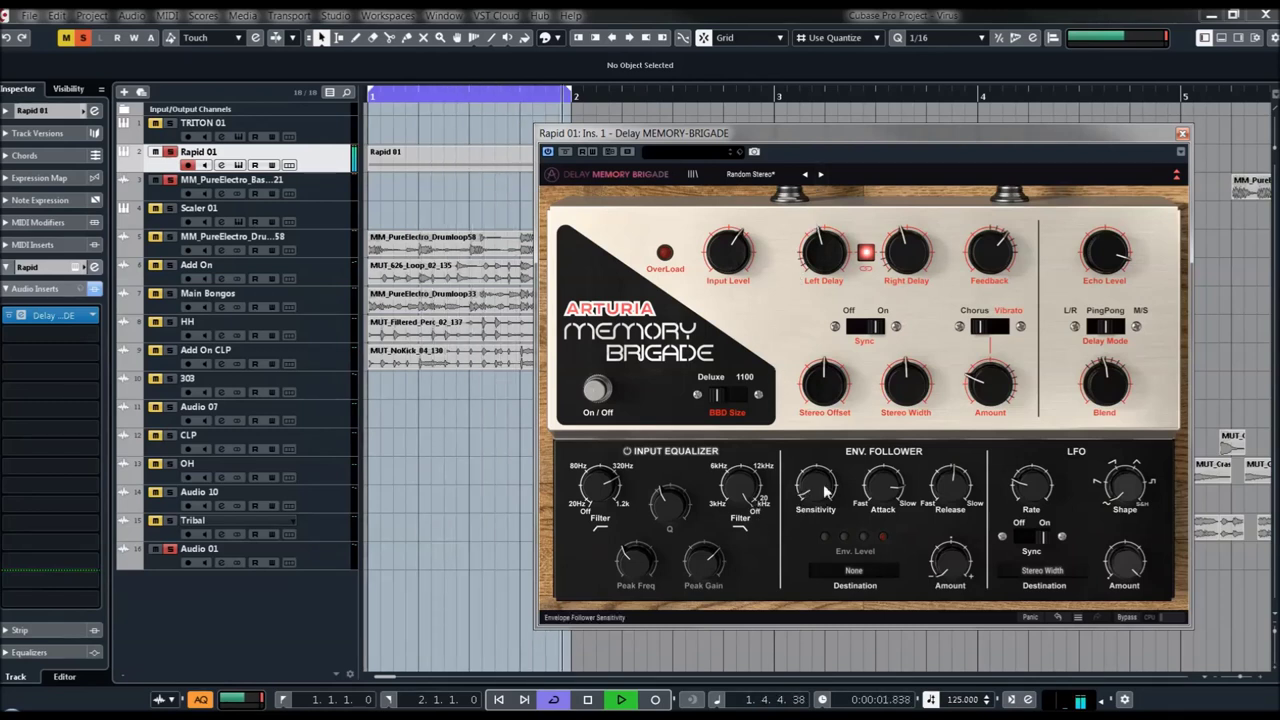
# Step: Adjust the equalizer's low-pass filter and route the envelope follower to EQ HPF Frequency with higher Sensitivity and Amount
pyautogui.moveTo(746, 492); pyautogui.dragTo(746, 506)
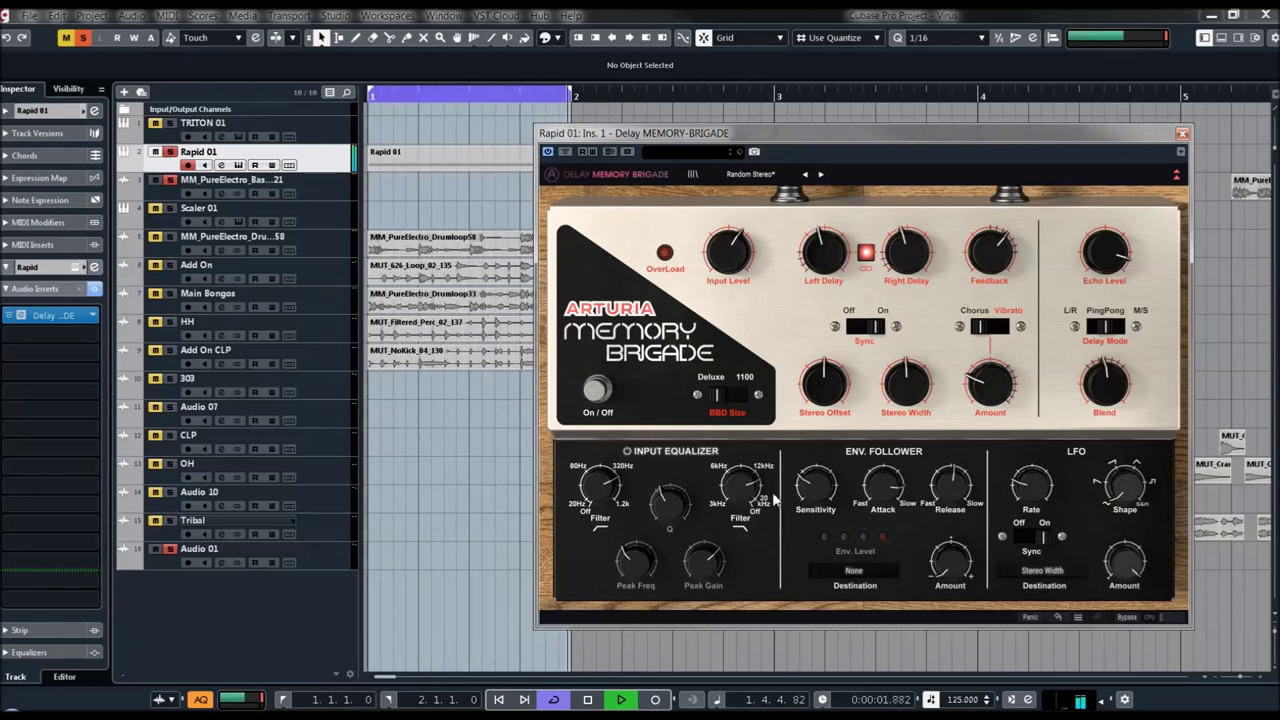
pyautogui.click(866, 577)
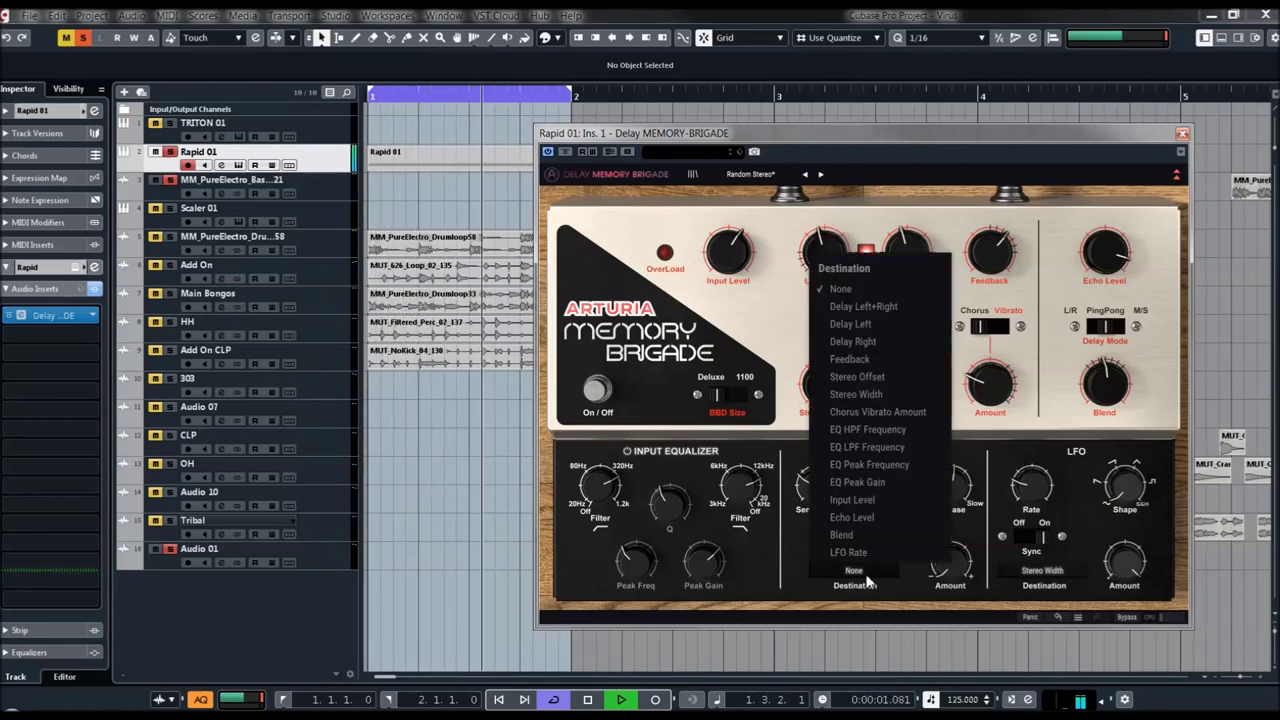
pyautogui.click(854, 430)
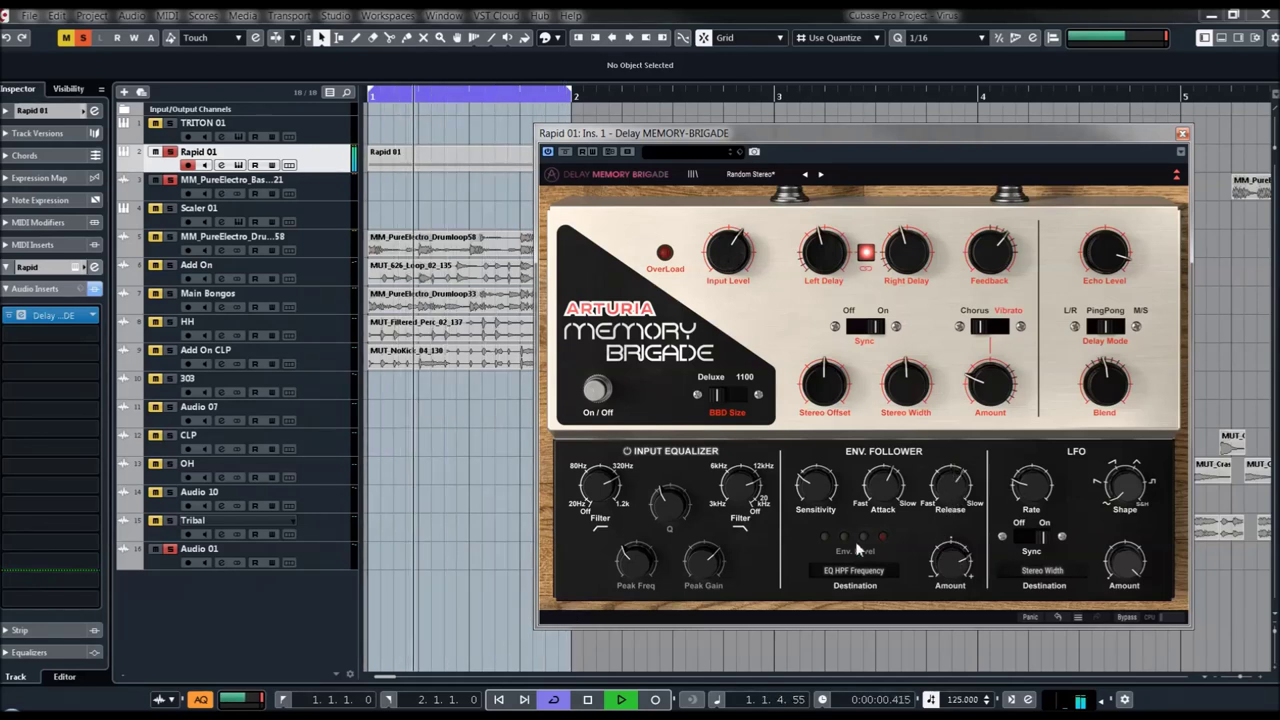
# Step: Audition Sample And Hold Filter, load the Sequenced Delays preset, and raise its Input Level and Stereo Offset
pyautogui.click(820, 175)
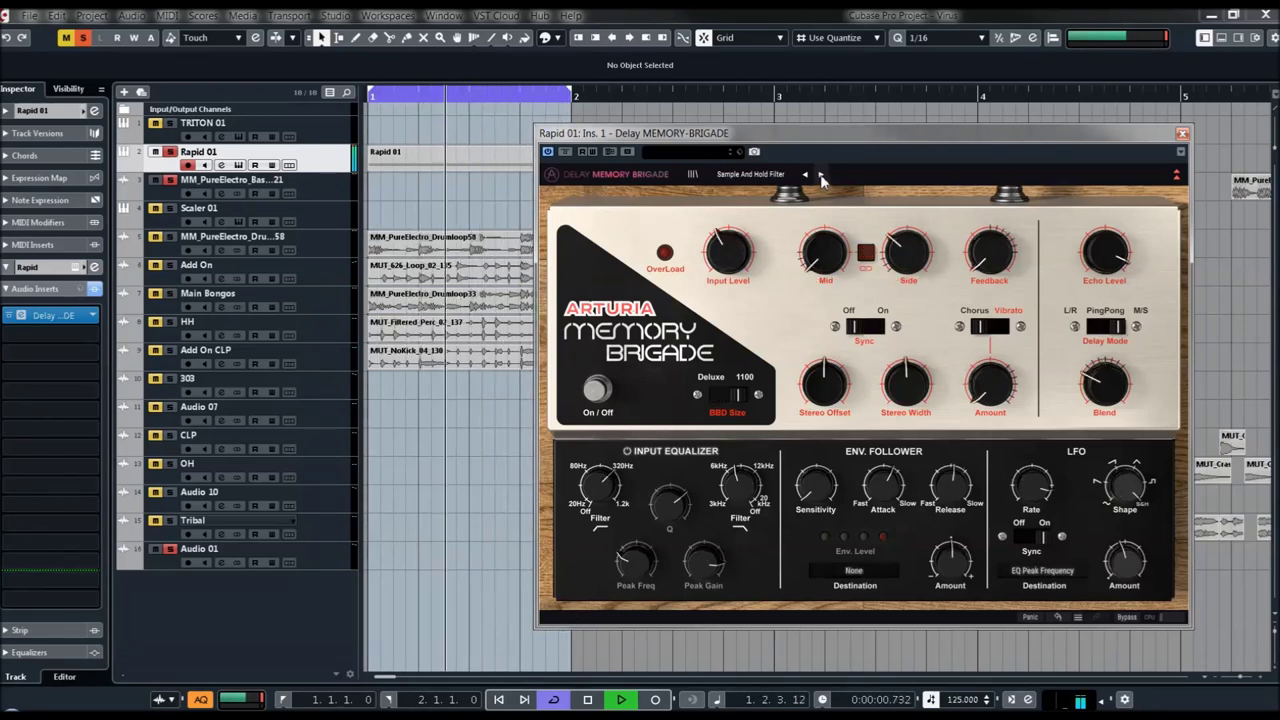
pyautogui.click(820, 175)
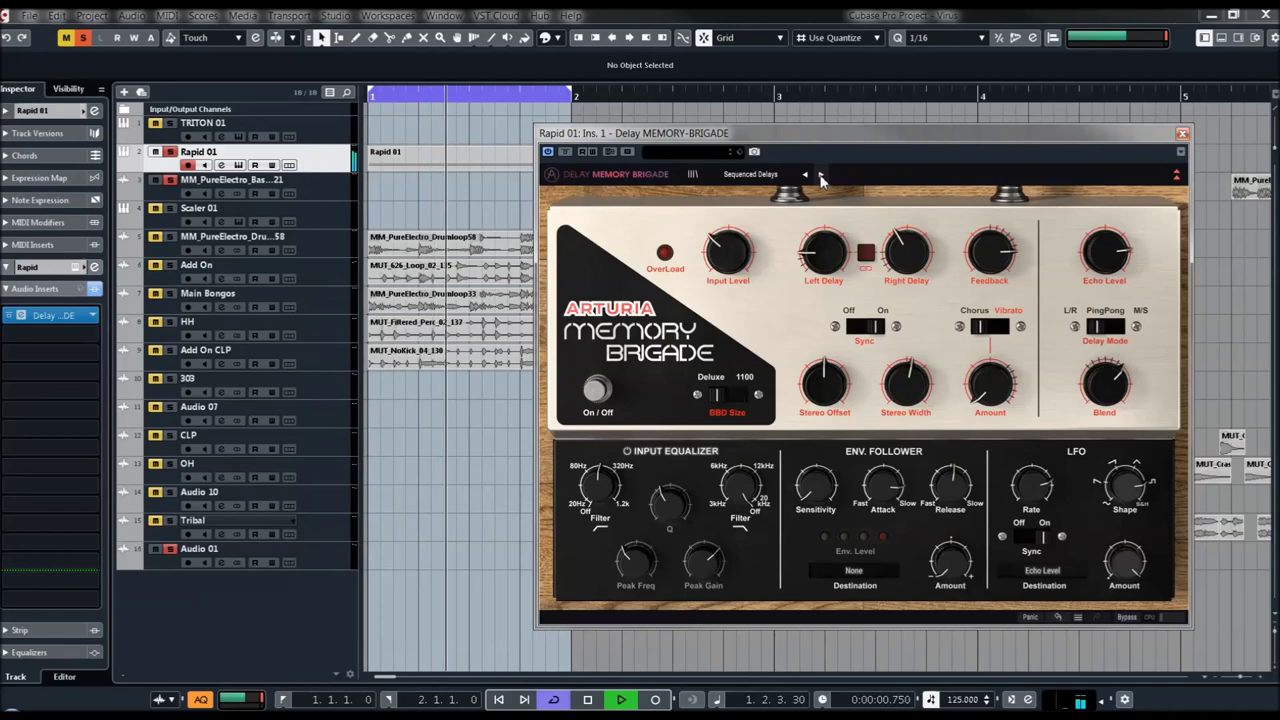
pyautogui.moveTo(727, 258); pyautogui.dragTo(728, 235)
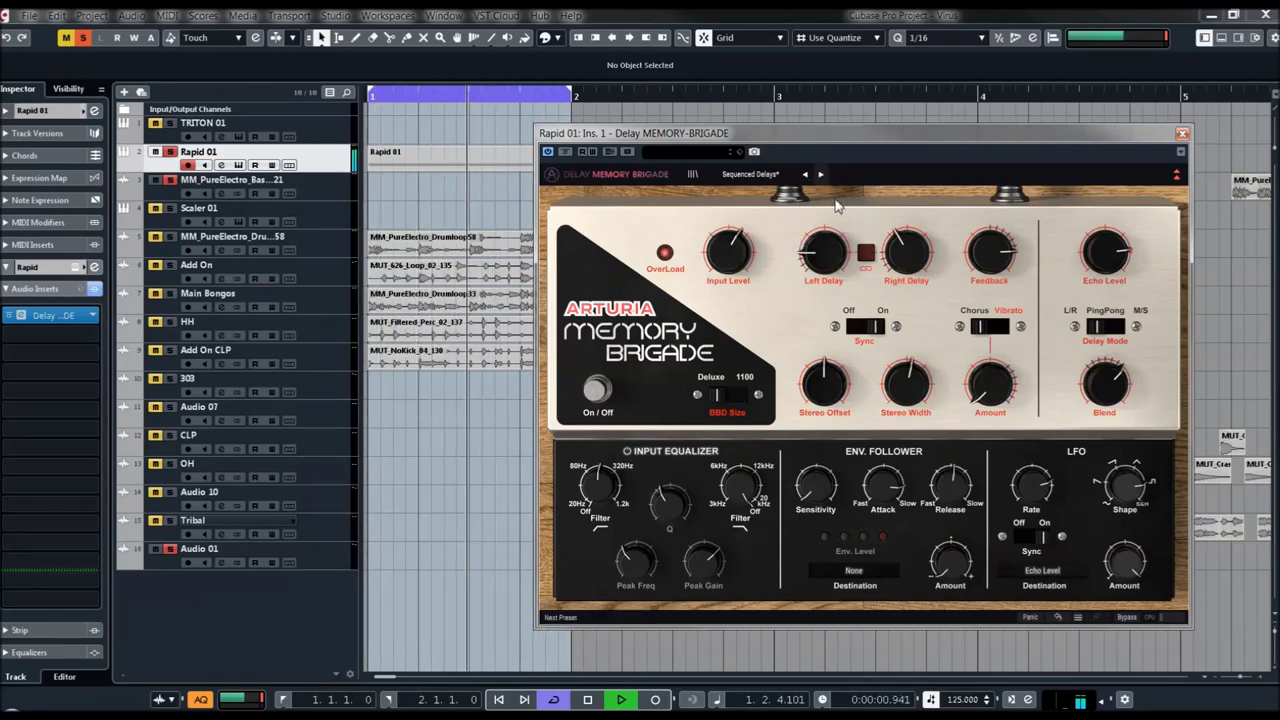
pyautogui.moveTo(829, 259)
pyautogui.moveTo(831, 388)
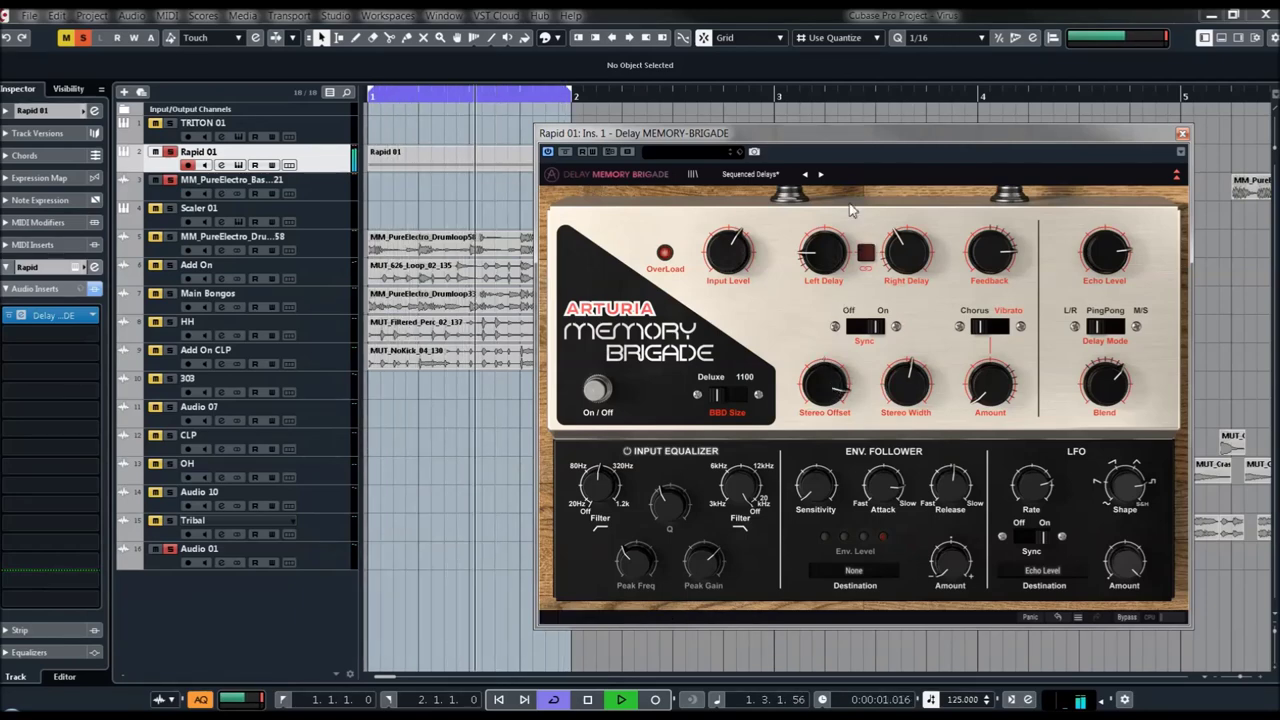
# Step: Audition the Small Hall Reverb and Small Room Reverb presets
pyautogui.click(750, 174)
pyautogui.click(762, 617)
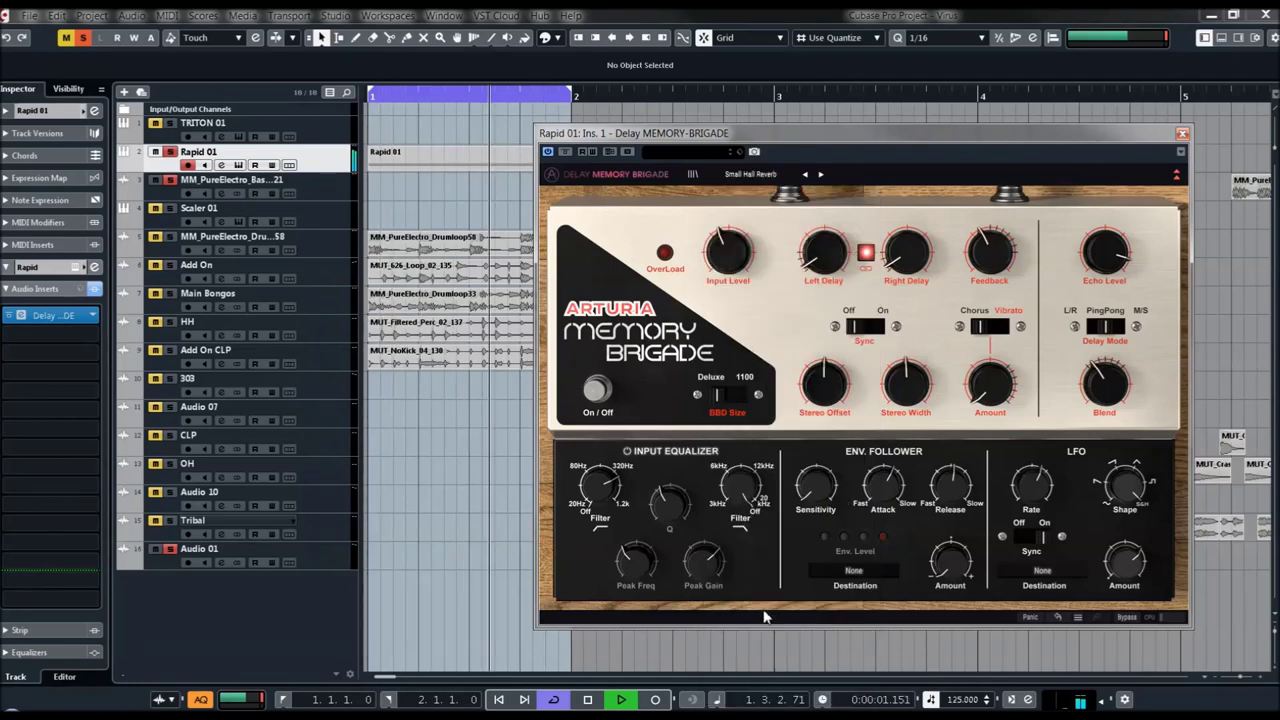
pyautogui.click(820, 174)
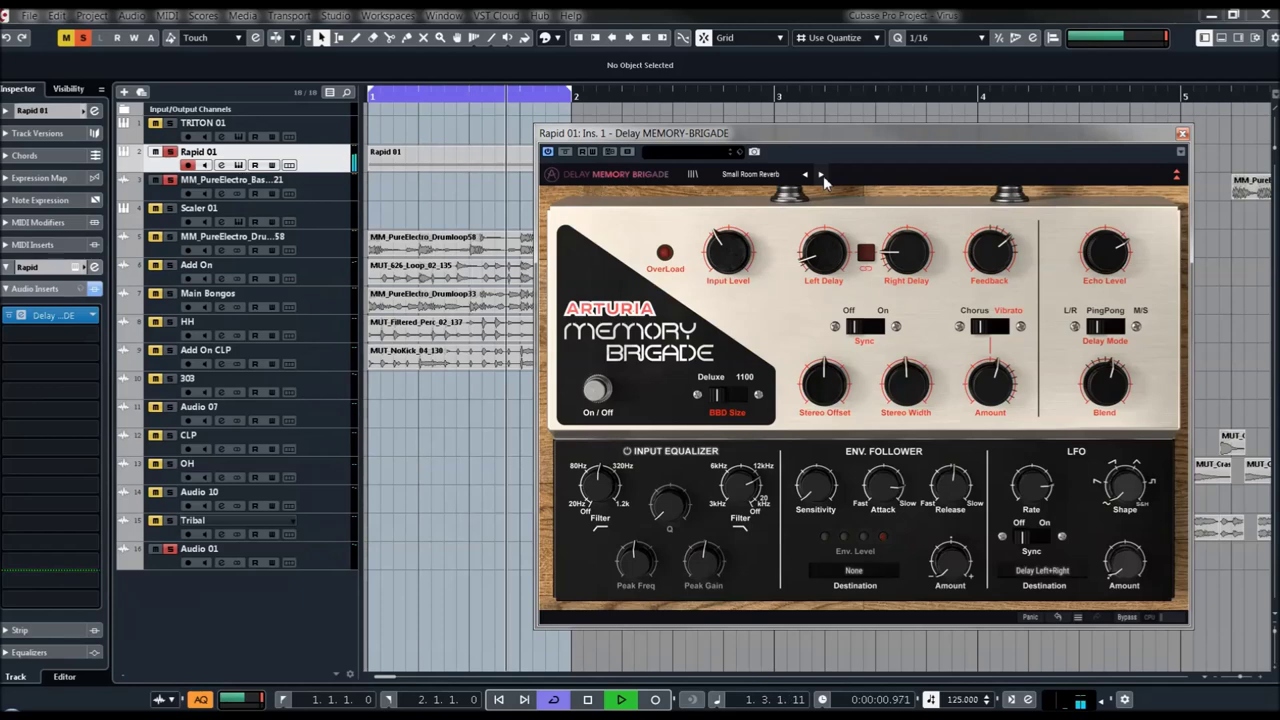
# Step: Load the Stereo Chorus preset with a higher Input Level and stop playback
pyautogui.moveTo(723, 253); pyautogui.dragTo(723, 236)
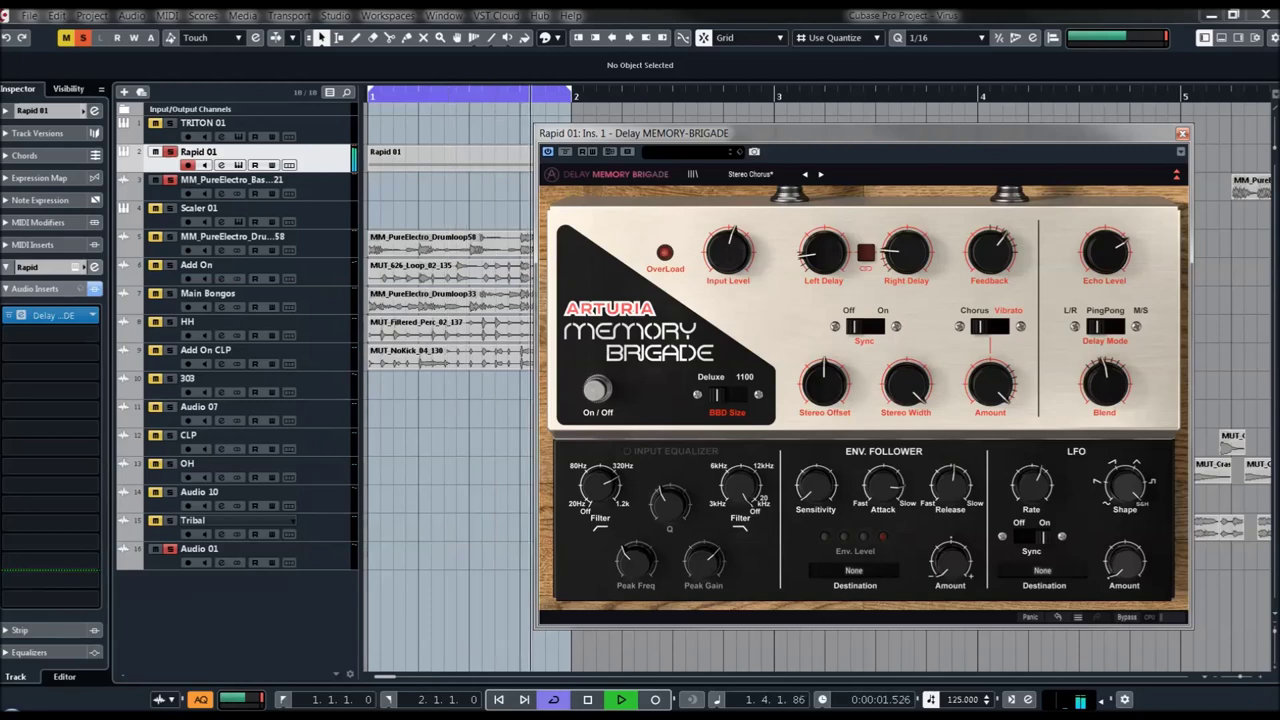
pyautogui.press('space')
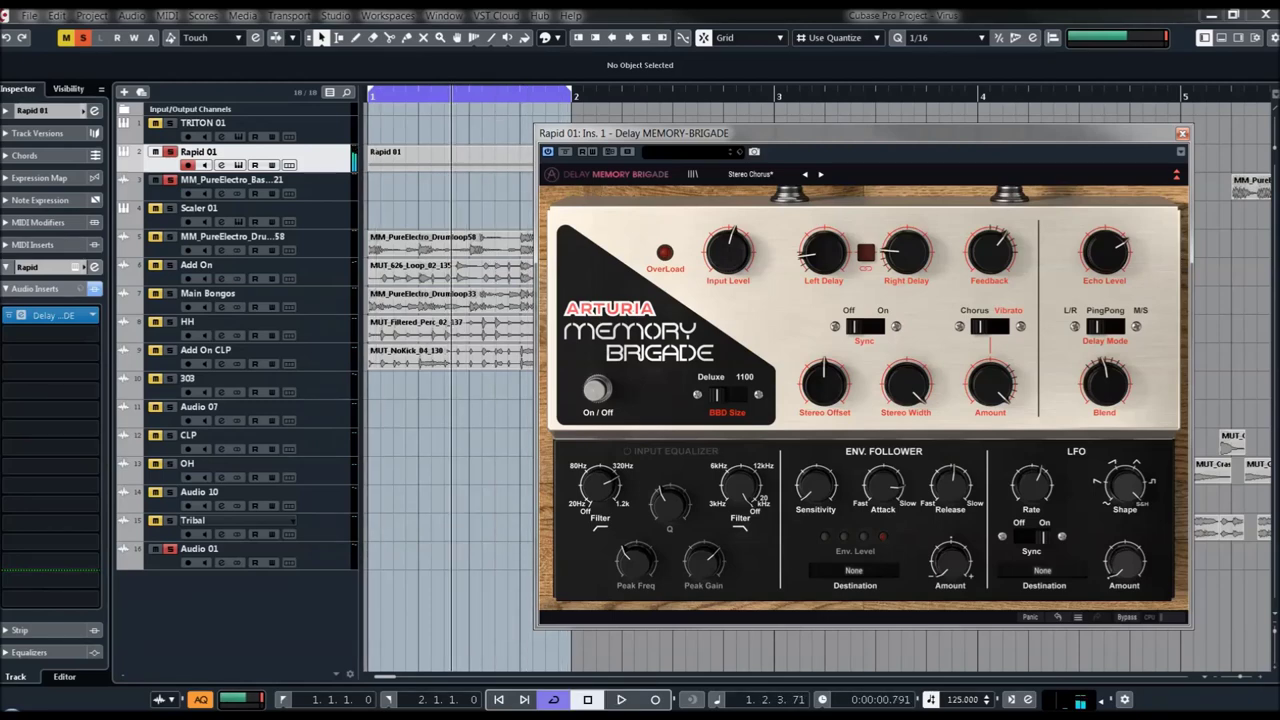